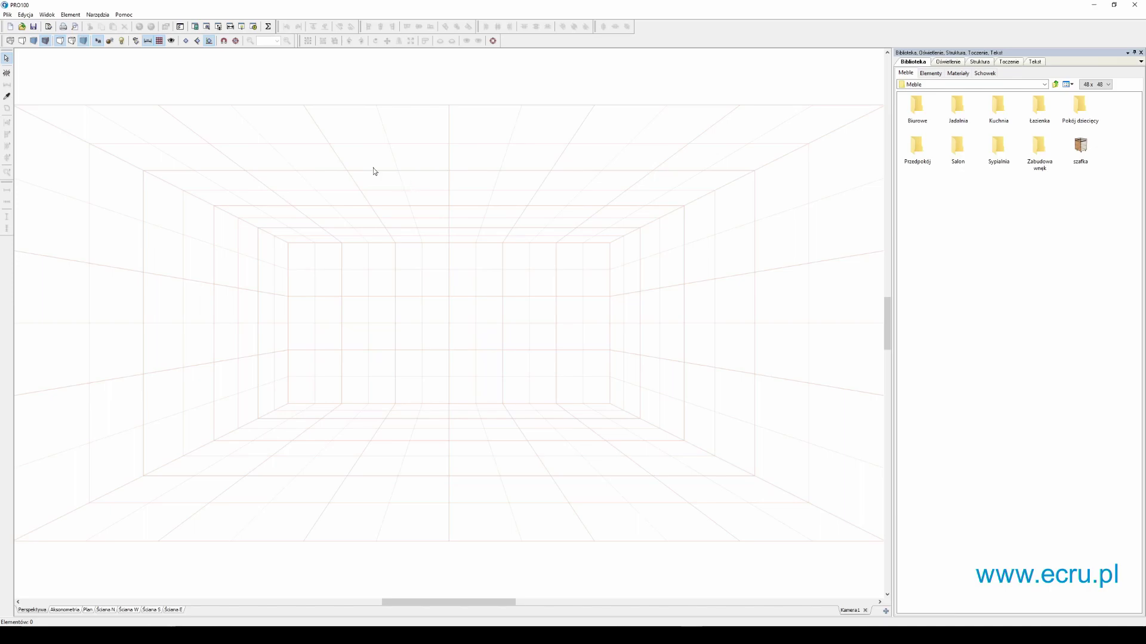
# - Add a rectangular board with thickness 18 on the floor near the back right corner and set its bottom position to 2650
pyautogui.click(6, 74)
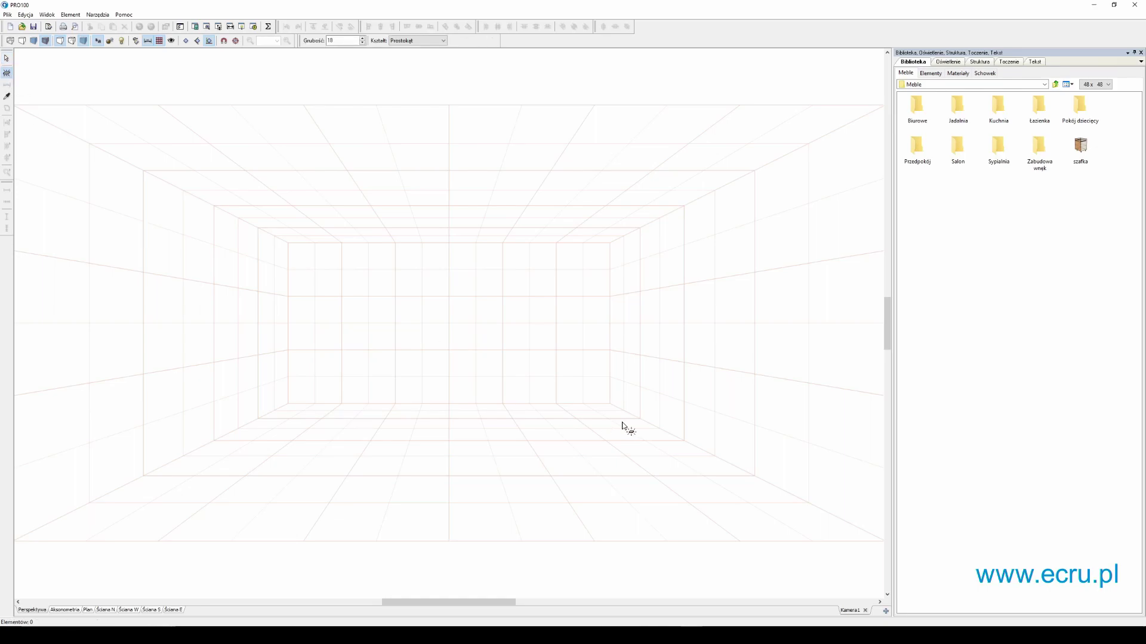
pyautogui.click(587, 414)
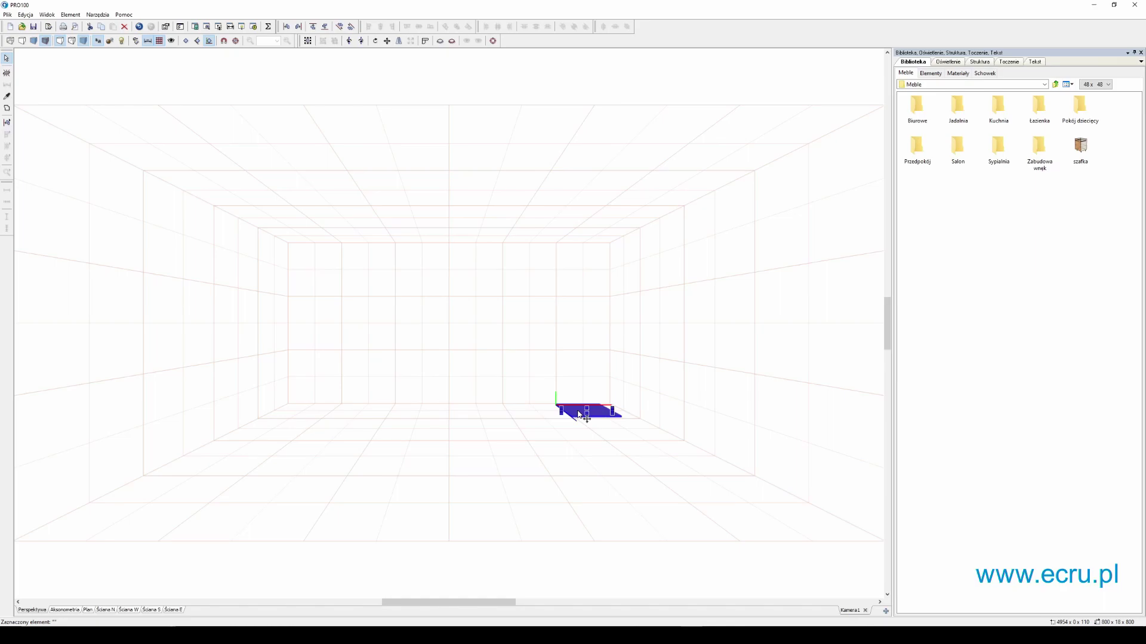
pyautogui.doubleClick(579, 413)
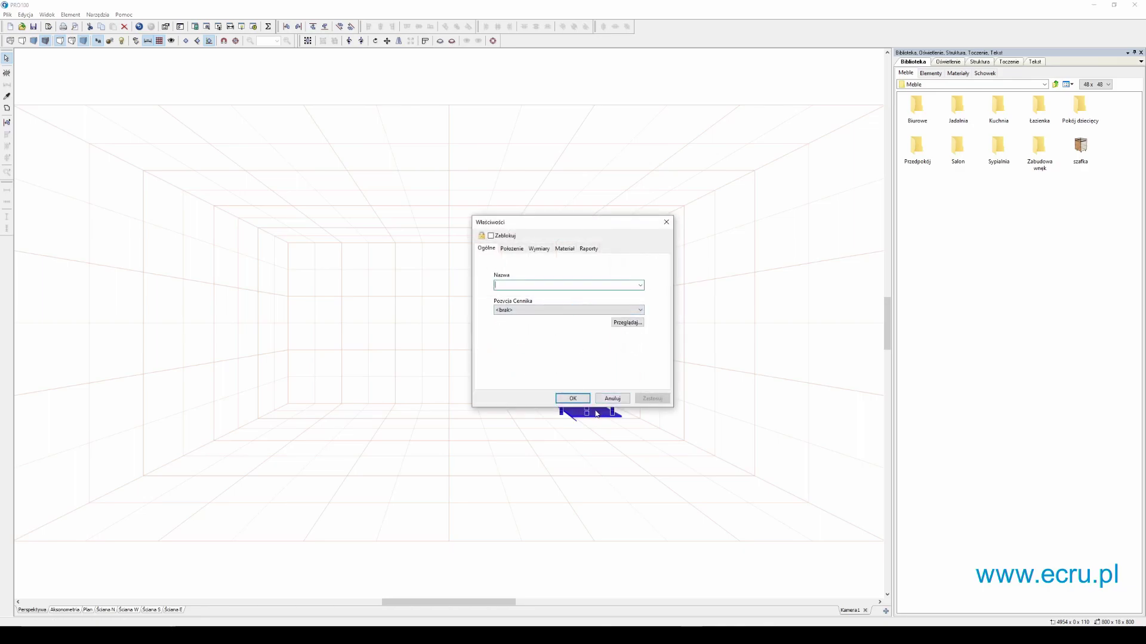
pyautogui.click(512, 248)
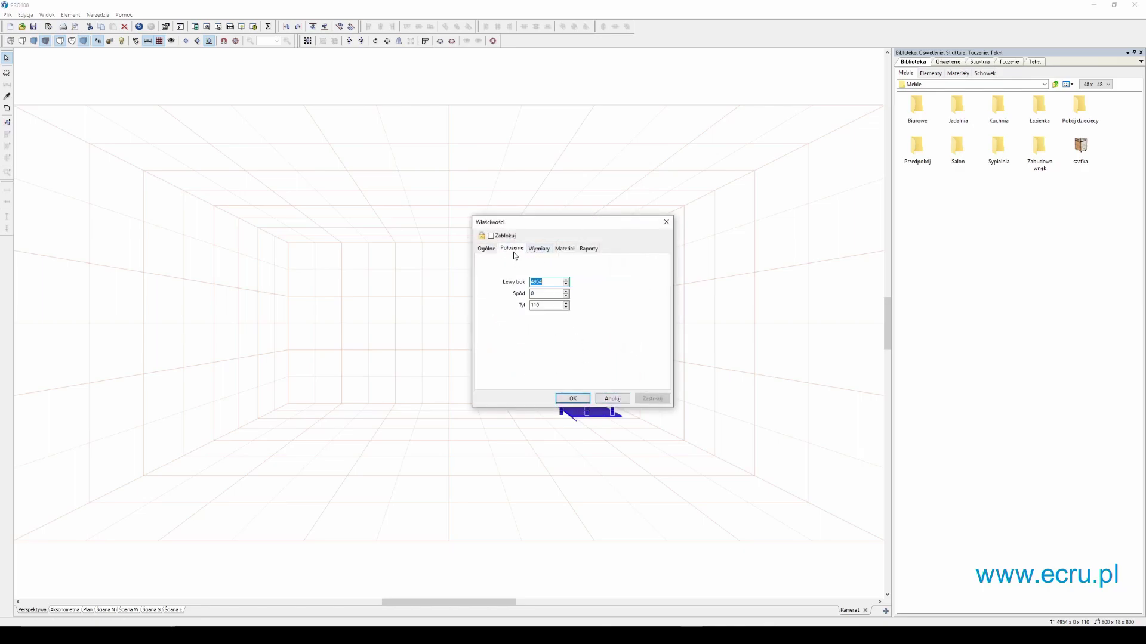
pyautogui.doubleClick(548, 295)
pyautogui.write('265')
pyautogui.press('Return')
# - Set the raised board's height to 280 and stretch its width out to the right wall of the room
pyautogui.click(545, 249)
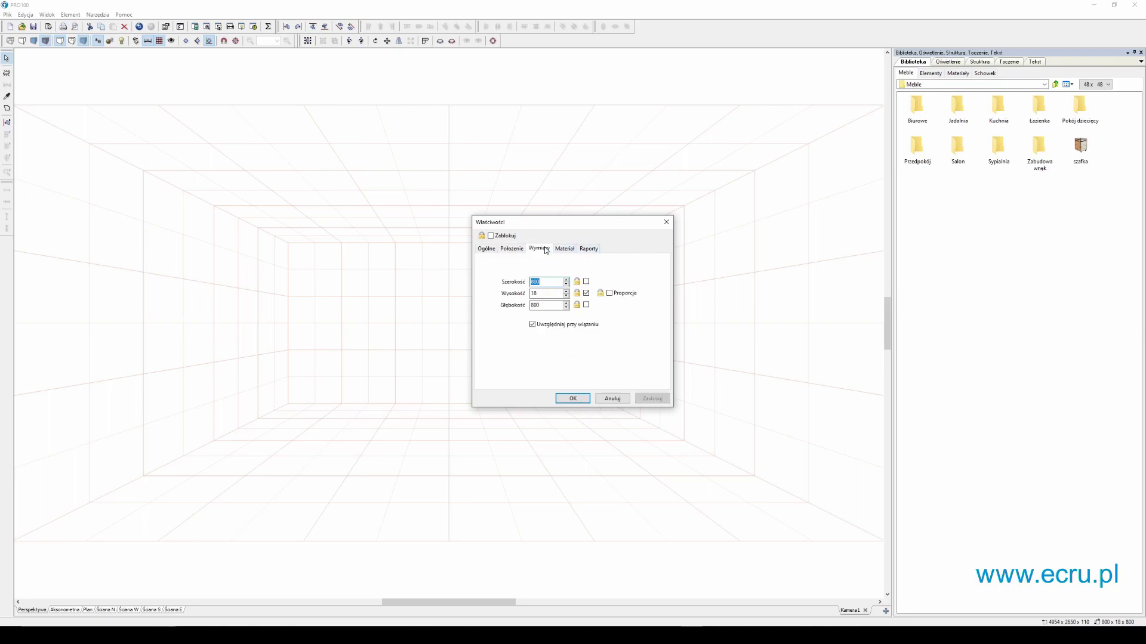
pyautogui.press('Tab')
pyautogui.write('2')
pyautogui.click(573, 398)
pyautogui.click(620, 364)
pyautogui.click(611, 252)
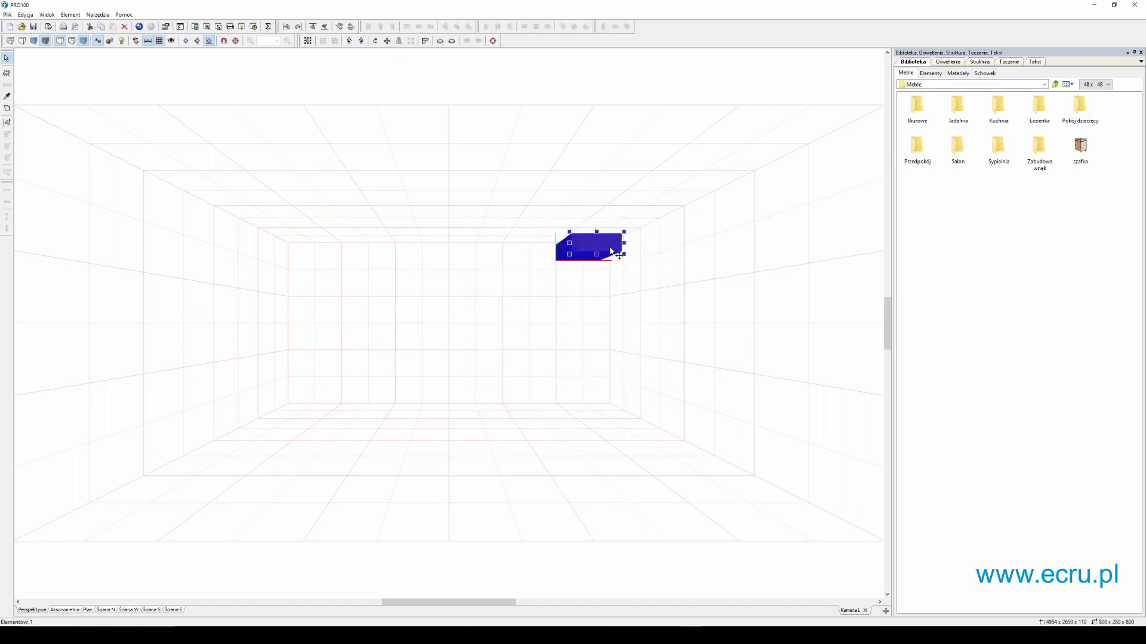
pyautogui.moveTo(624, 246); pyautogui.dragTo(701, 256)
pyautogui.click(710, 256)
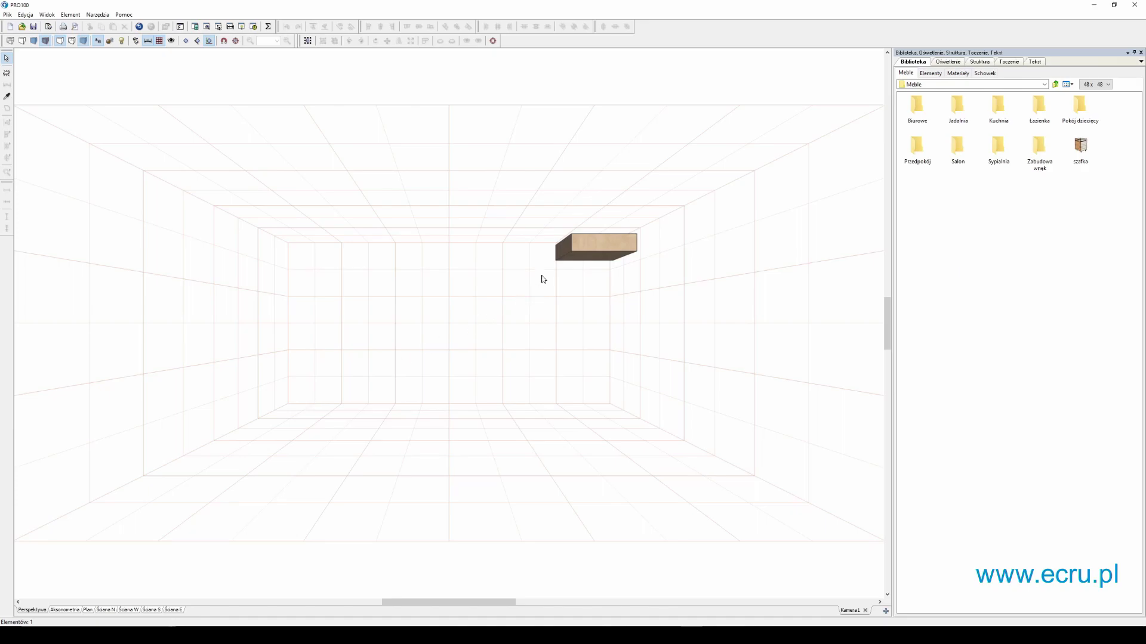
# - Add a second rectangular board on the floor against the back wall near the left corner and narrow it to a width of about 380
pyautogui.click(10, 75)
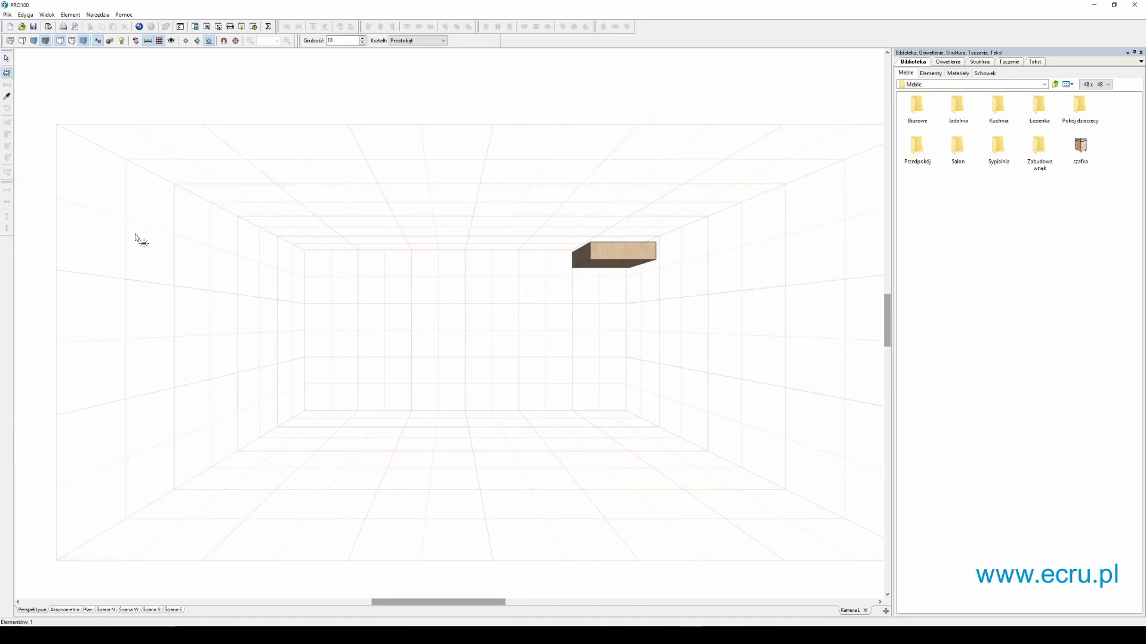
pyautogui.click(360, 428)
pyautogui.moveTo(424, 432); pyautogui.dragTo(416, 325, button='middle')
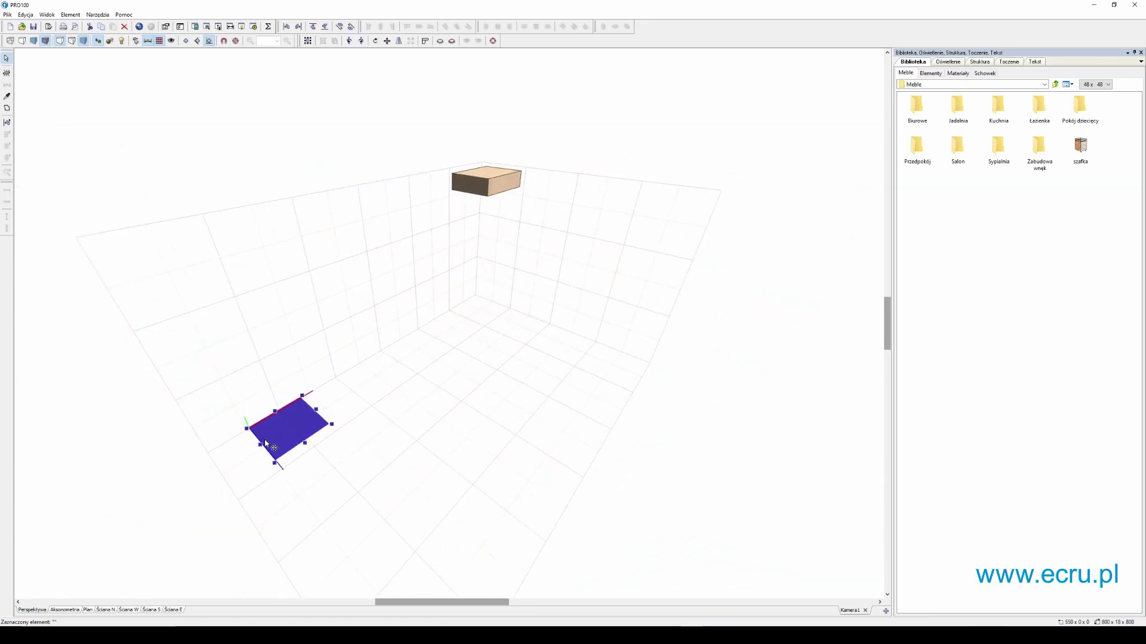
pyautogui.moveTo(260, 444); pyautogui.dragTo(292, 429)
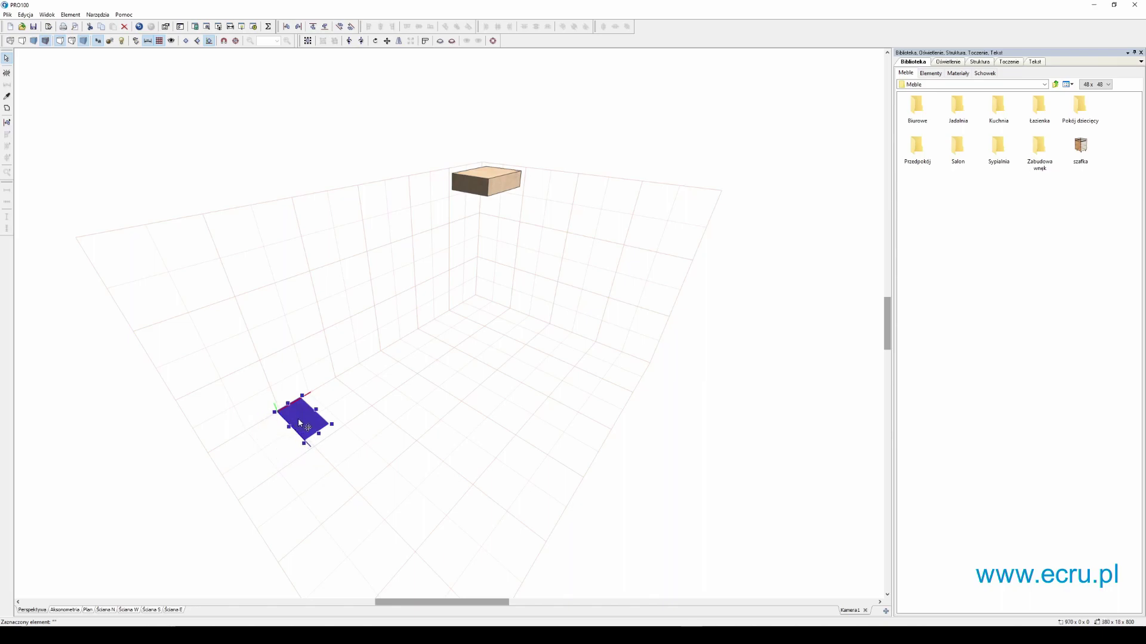
# - Set the new floor board to width 290, height 170 and depth 1000, with the thickness option for its height cleared
pyautogui.doubleClick(306, 422)
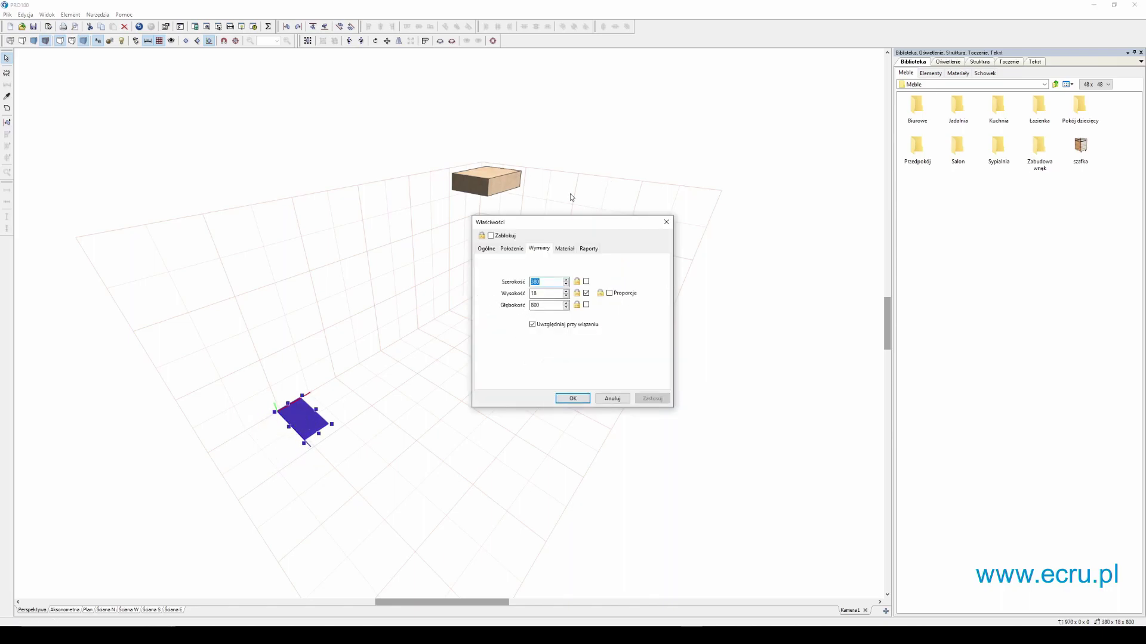
pyautogui.moveTo(550, 225); pyautogui.dragTo(594, 231)
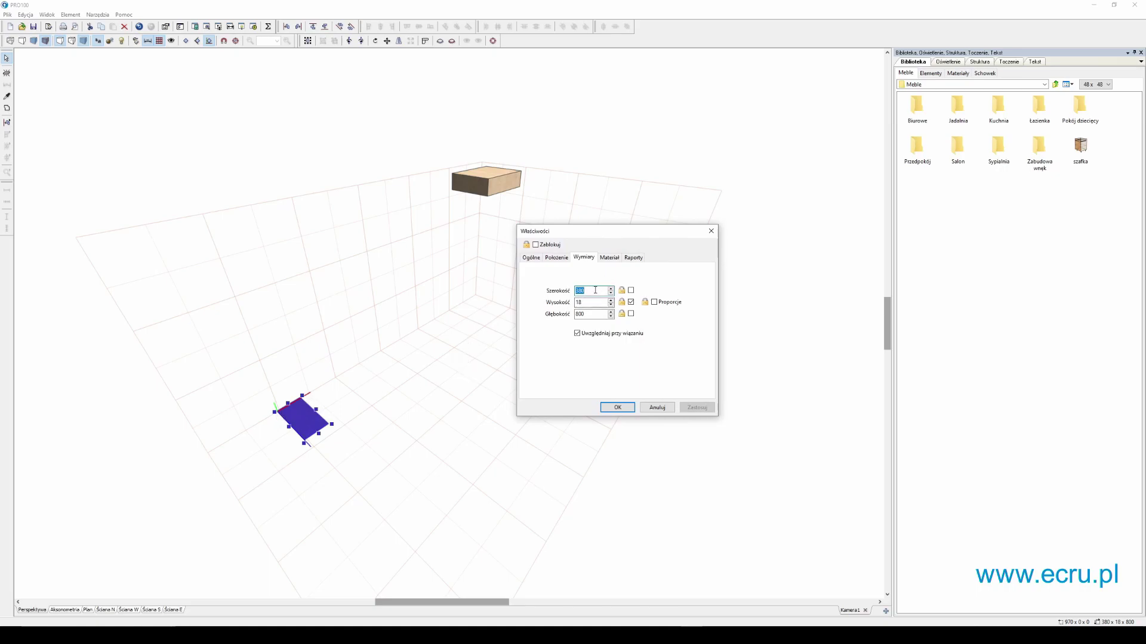
pyautogui.write('290')
pyautogui.press('Tab')
pyautogui.write('17')
pyautogui.press('Tab')
pyautogui.click(630, 303)
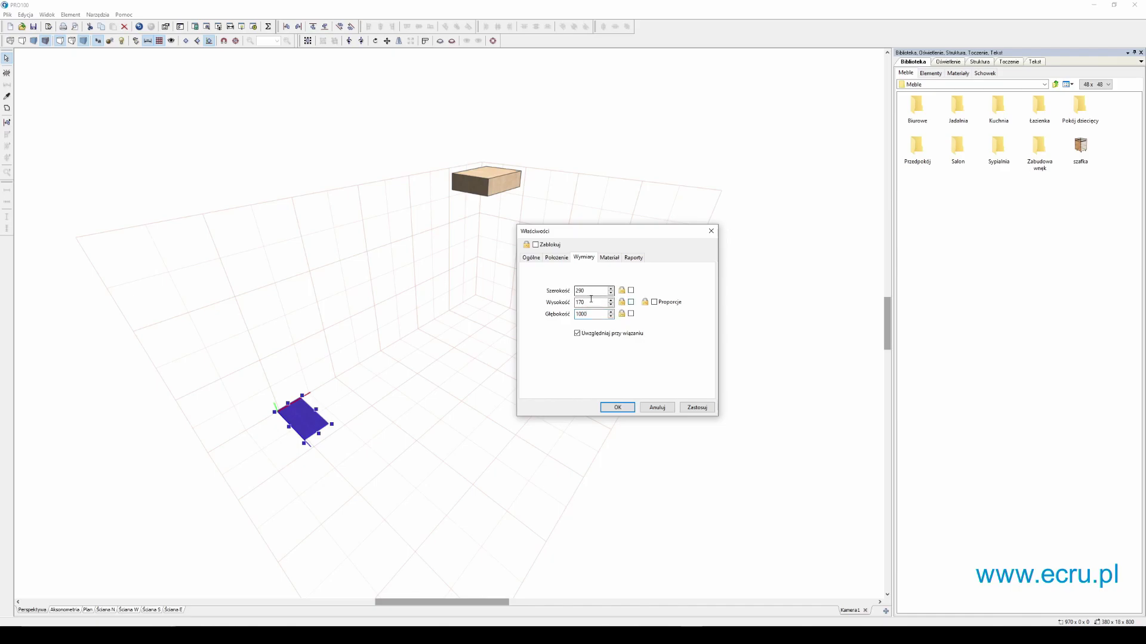
pyautogui.click(614, 408)
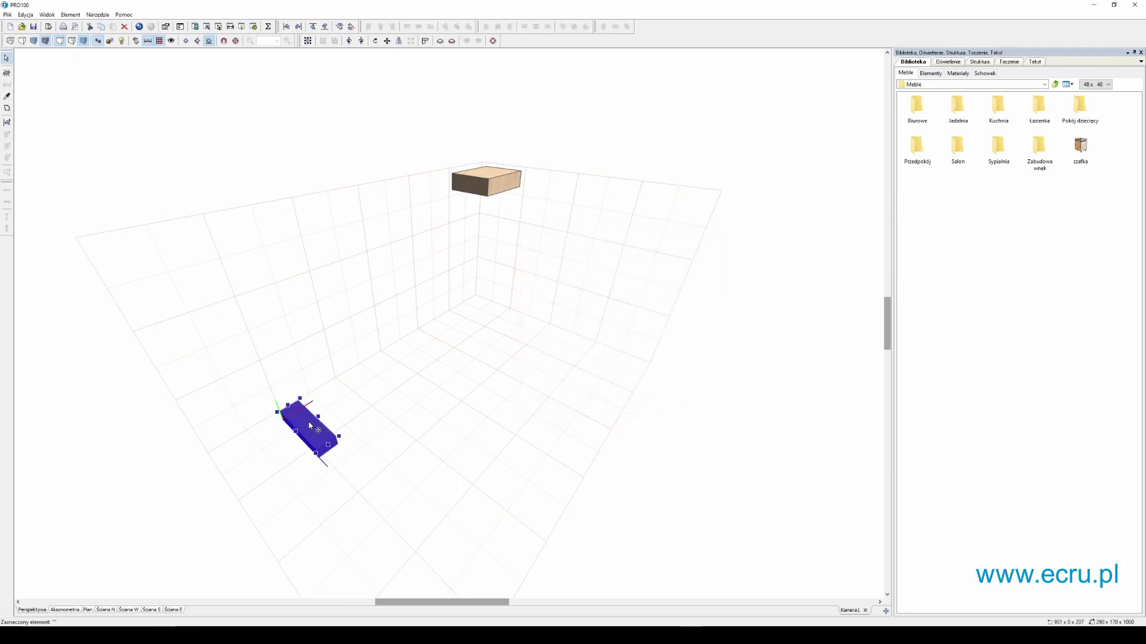
# - In the Ściana N elevation, copy the step block twice up and to the right, corner to corner, forming three stairs
pyautogui.click(89, 610)
pyautogui.scroll(-2, 504, 274)
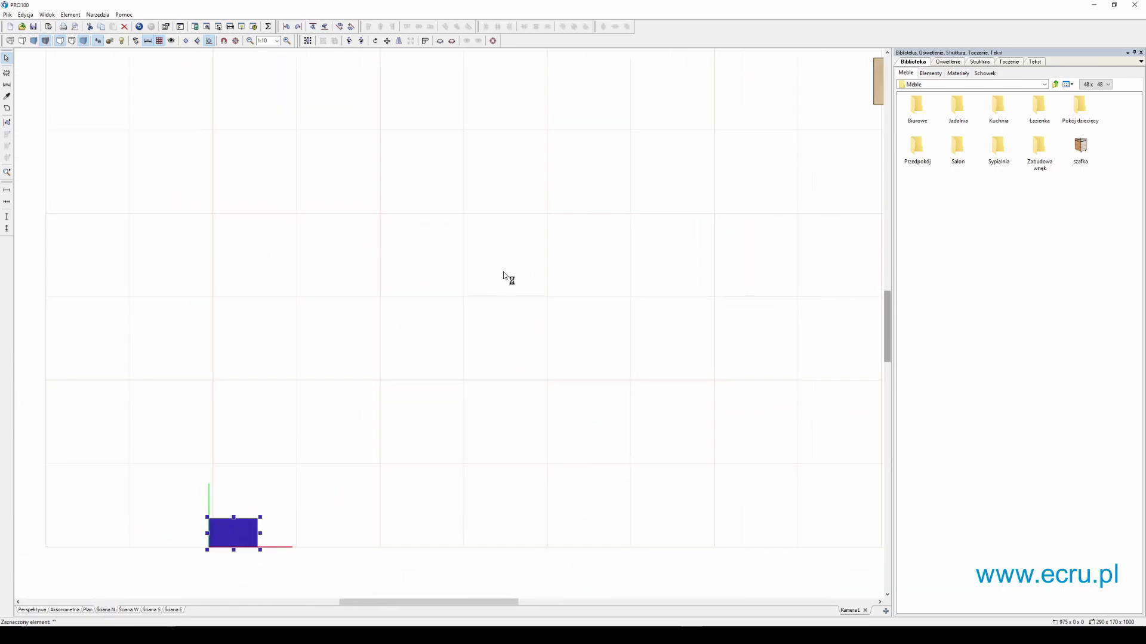
pyautogui.scroll(3, 409, 384)
pyautogui.scroll(3, 400, 399)
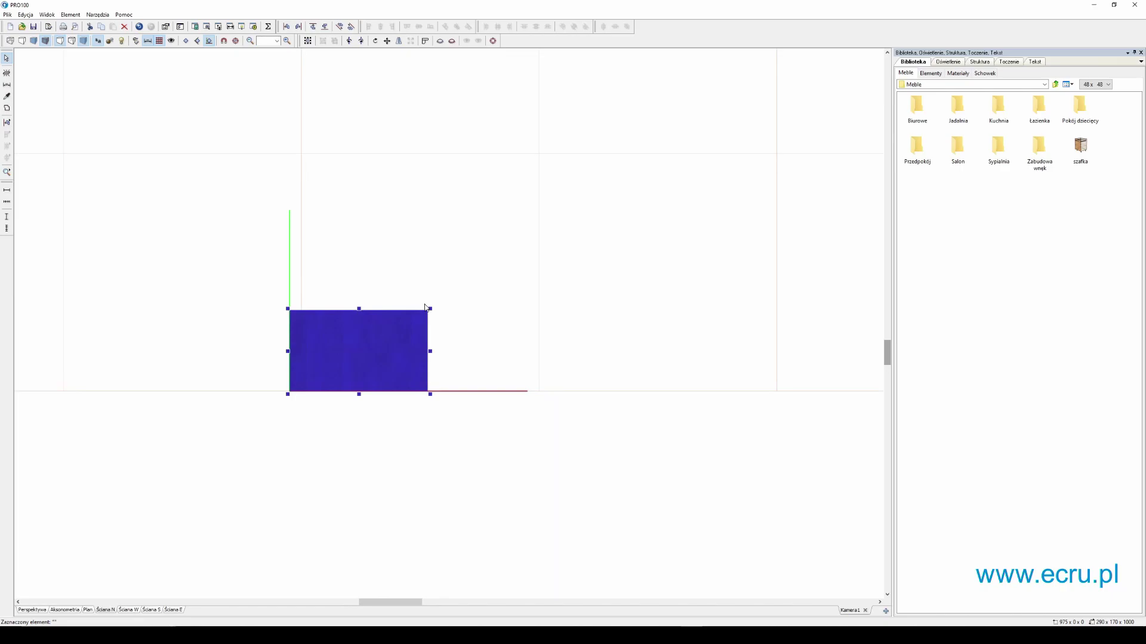
pyautogui.moveTo(388, 335); pyautogui.dragTo(643, 197)
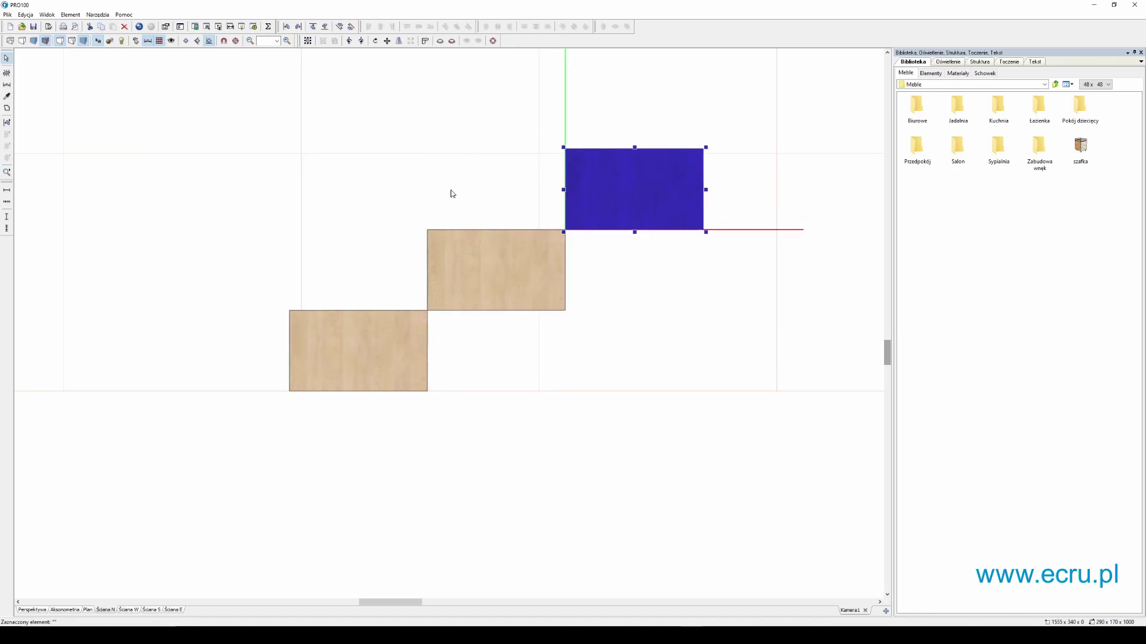
pyautogui.click(451, 192)
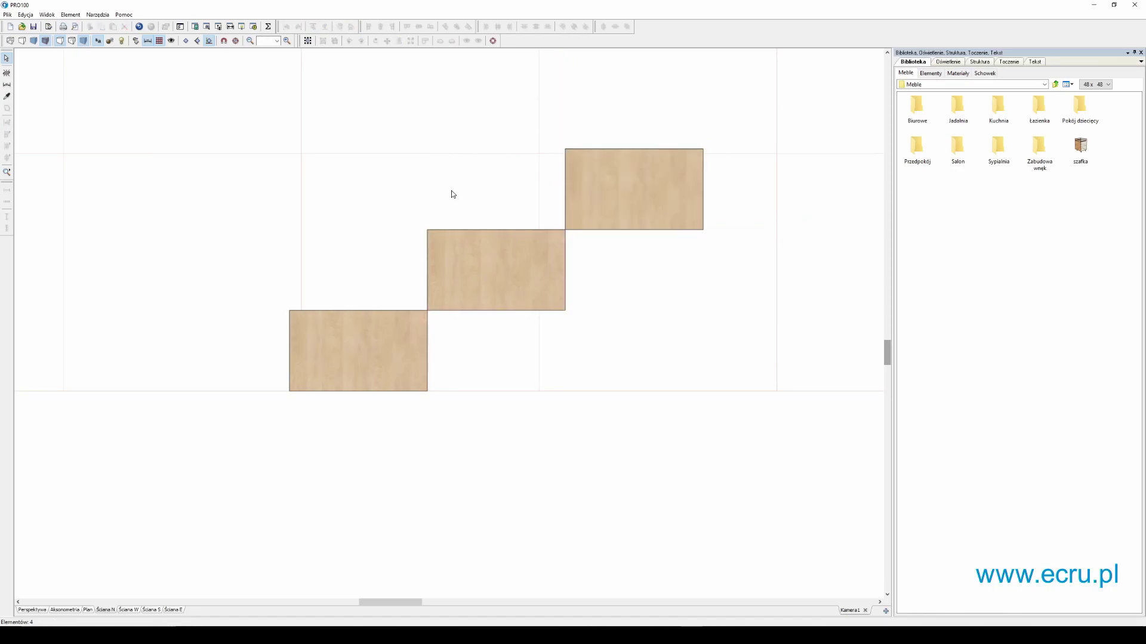
# - Select all three step blocks and apply the biały material from the Ściany folder to them
pyautogui.moveTo(451, 192); pyautogui.dragTo(443, 272, button='middle')
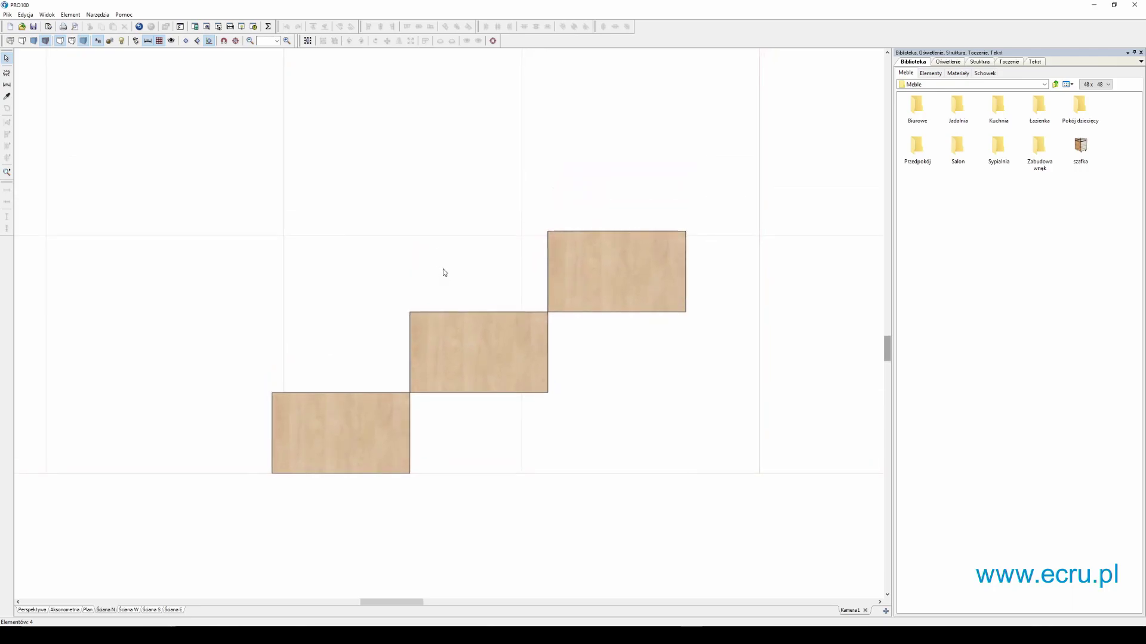
pyautogui.moveTo(215, 521); pyautogui.dragTo(715, 213)
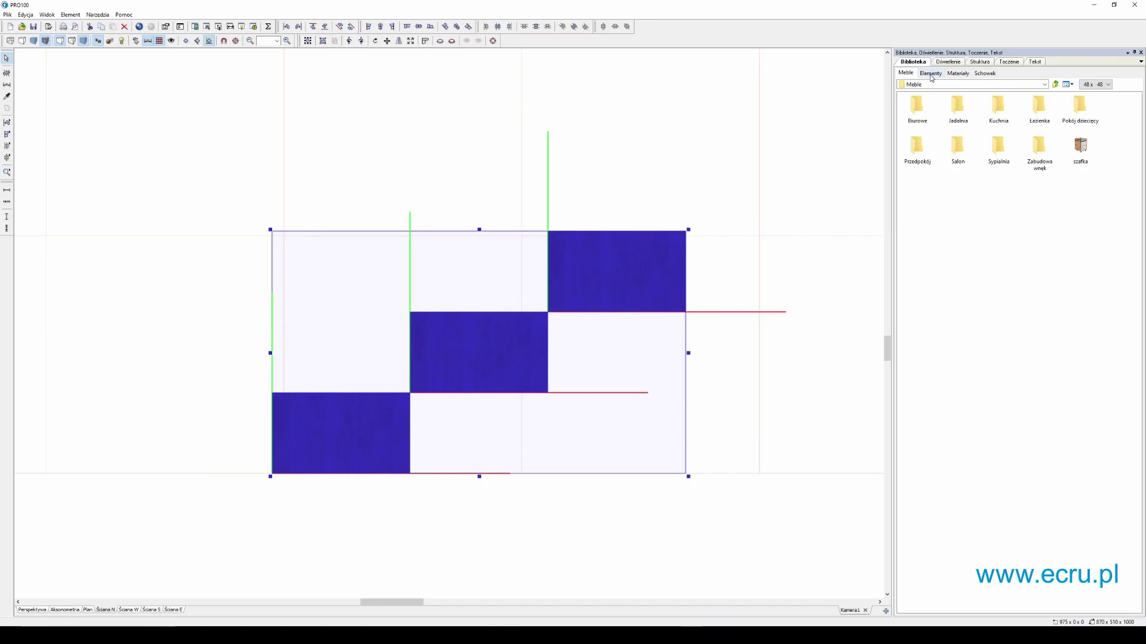
pyautogui.click(959, 74)
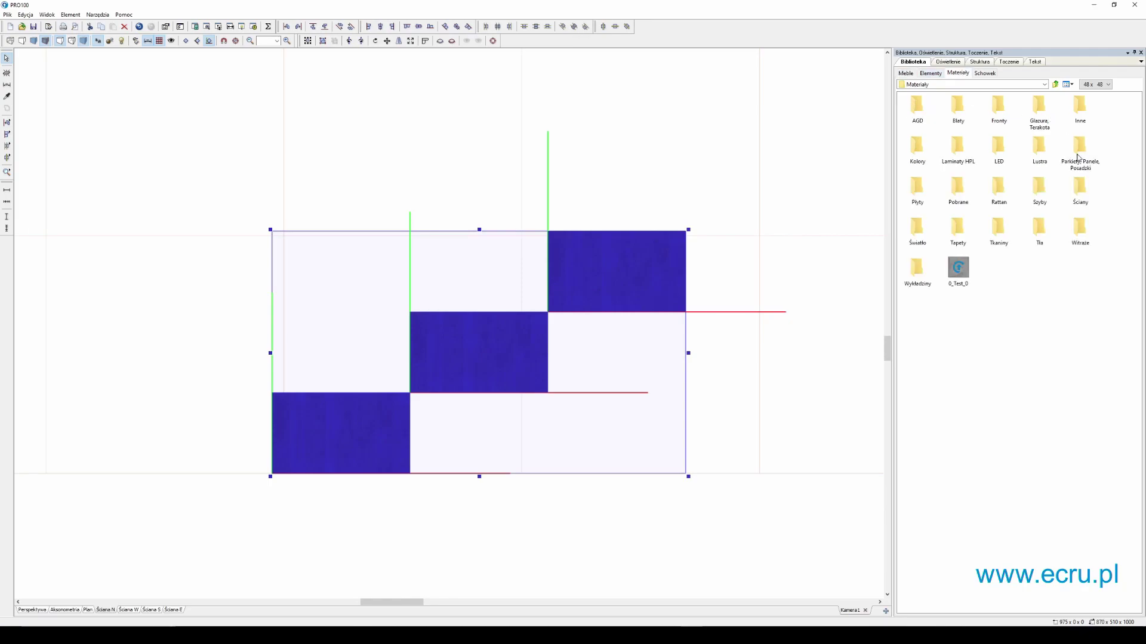
pyautogui.doubleClick(1080, 190)
pyautogui.moveTo(917, 108); pyautogui.dragTo(422, 289)
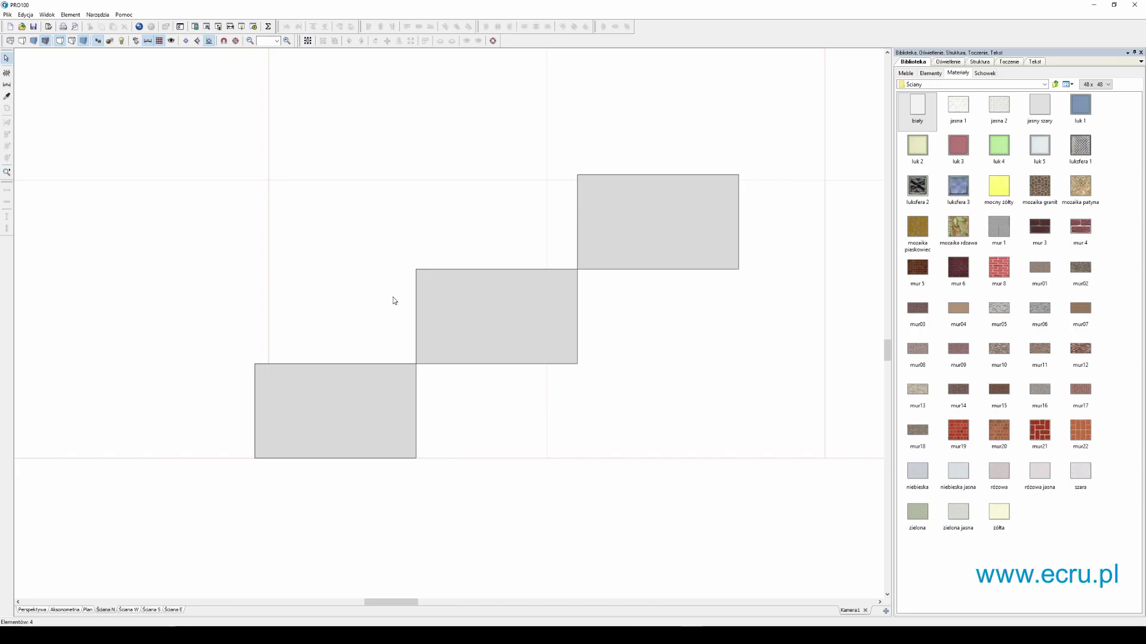
# - Copy the middle step block to just above it and set the copy's height to 30 as a tread
pyautogui.click(520, 315)
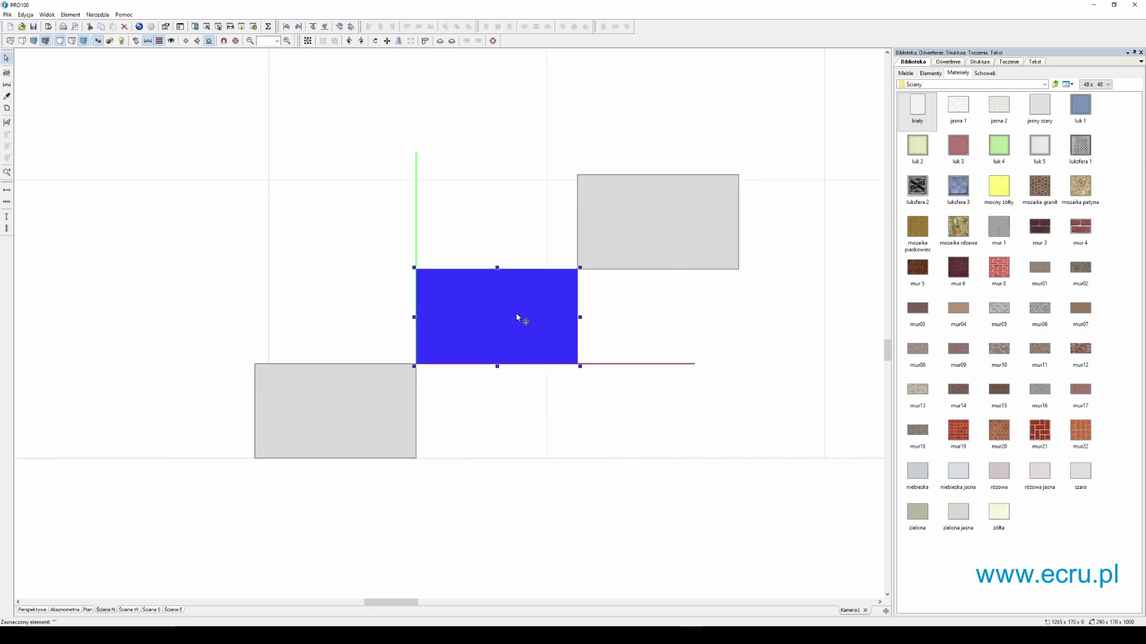
pyautogui.moveTo(508, 320); pyautogui.dragTo(486, 214)
pyautogui.doubleClick(497, 200)
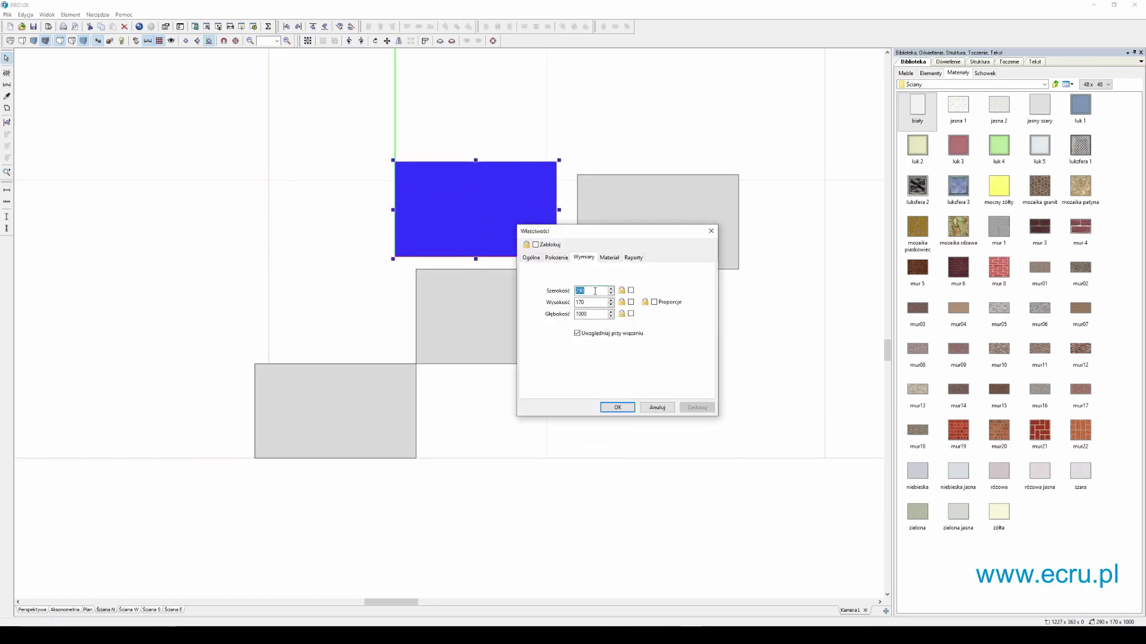
pyautogui.press('Tab')
pyautogui.write('30')
pyautogui.click(617, 407)
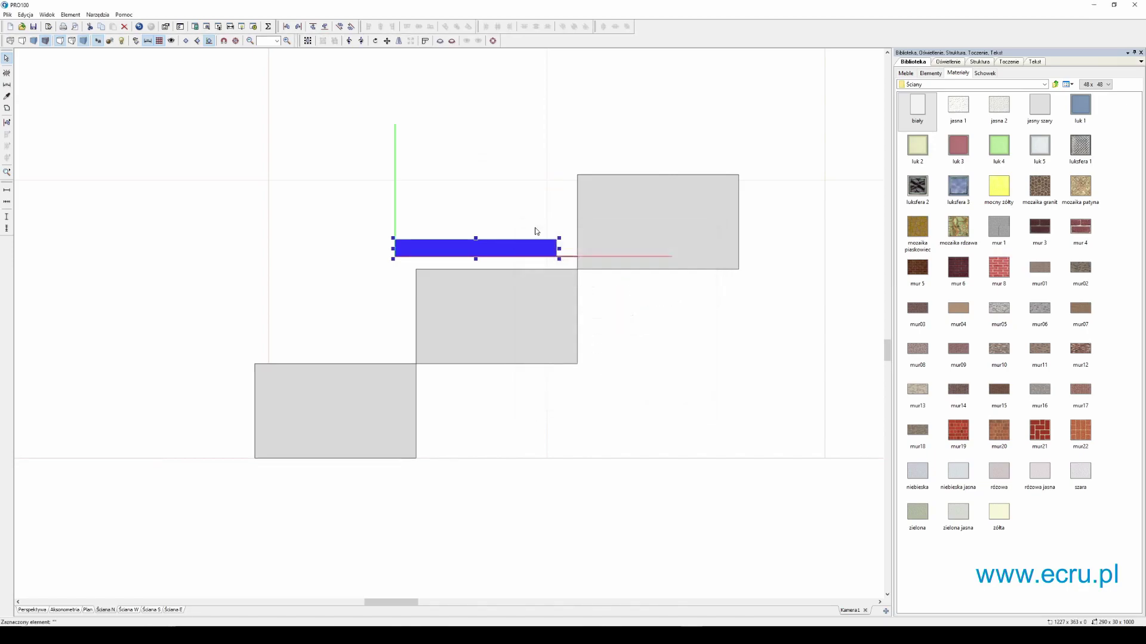
# - Place the tread flush with the top of the middle step and shorten the block beneath it to a height of 140
pyautogui.moveTo(528, 246); pyautogui.dragTo(502, 285)
pyautogui.click(537, 319)
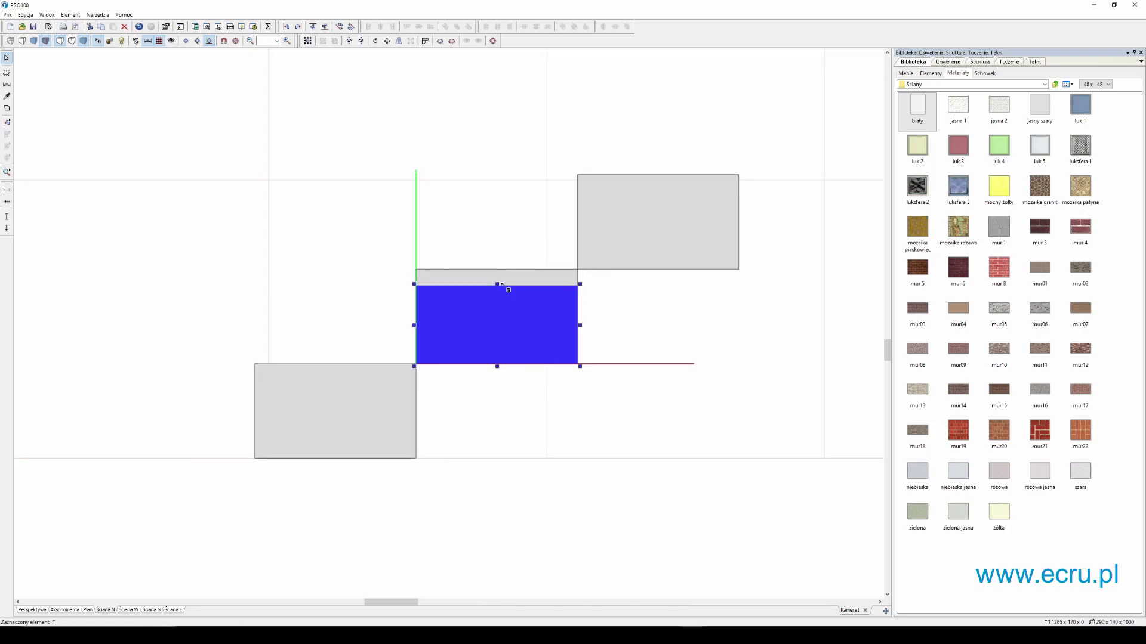
pyautogui.click(501, 253)
# - Copy the shortened middle block to its left and set the copy's width to 30 as a riser
pyautogui.scroll(3, 535, 300)
pyautogui.moveTo(536, 300); pyautogui.dragTo(595, 211, button='middle')
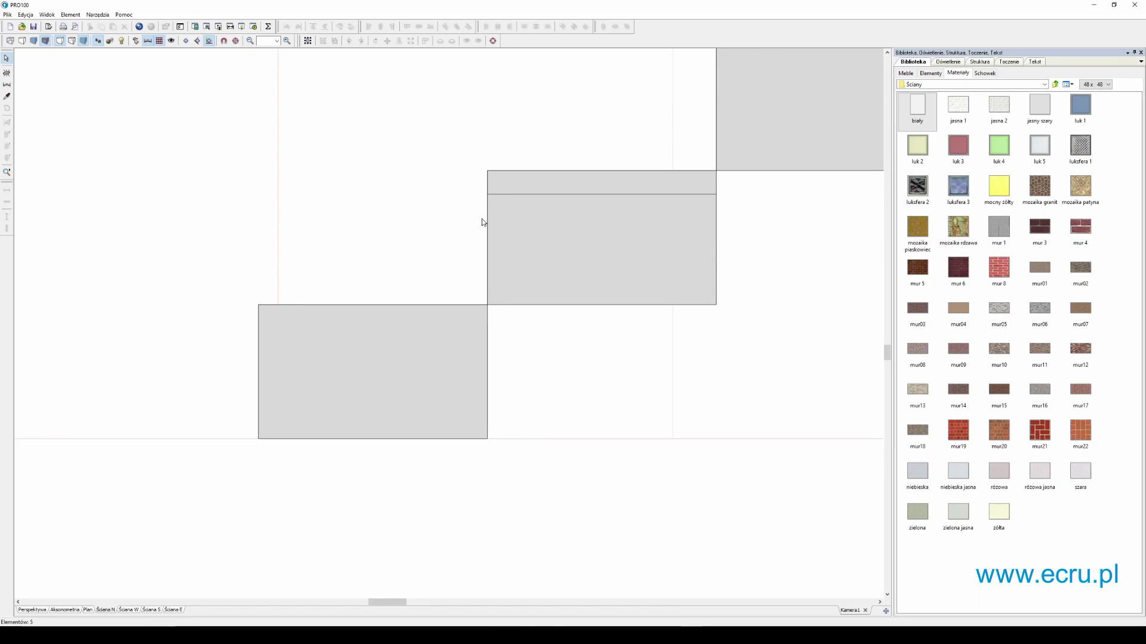
pyautogui.click(589, 238)
pyautogui.moveTo(634, 244); pyautogui.dragTo(463, 246)
pyautogui.doubleClick(460, 239)
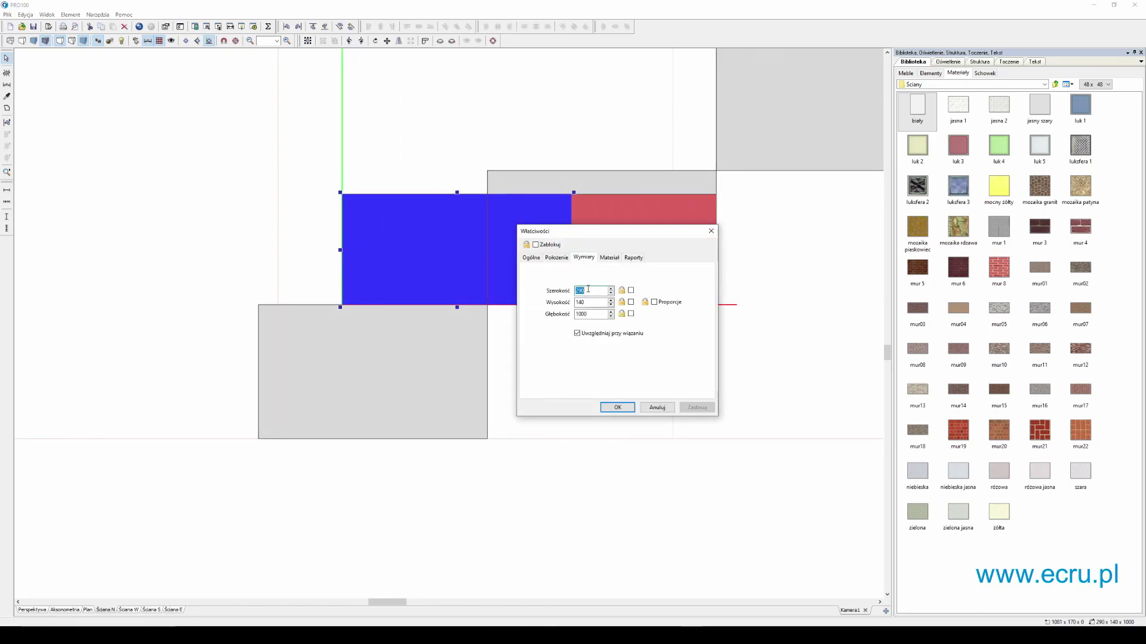
pyautogui.write('30')
pyautogui.press('Return')
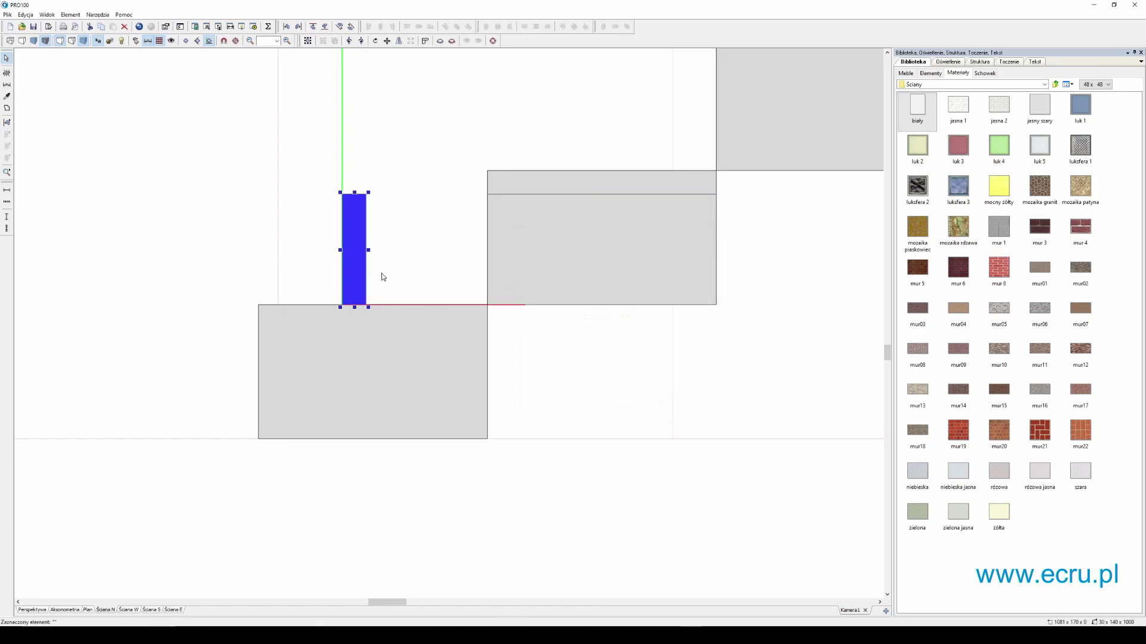
# - Move the riser under the tread at the front of the middle step and trim the block to start behind it
pyautogui.moveTo(359, 261); pyautogui.dragTo(497, 266)
pyautogui.click(564, 244)
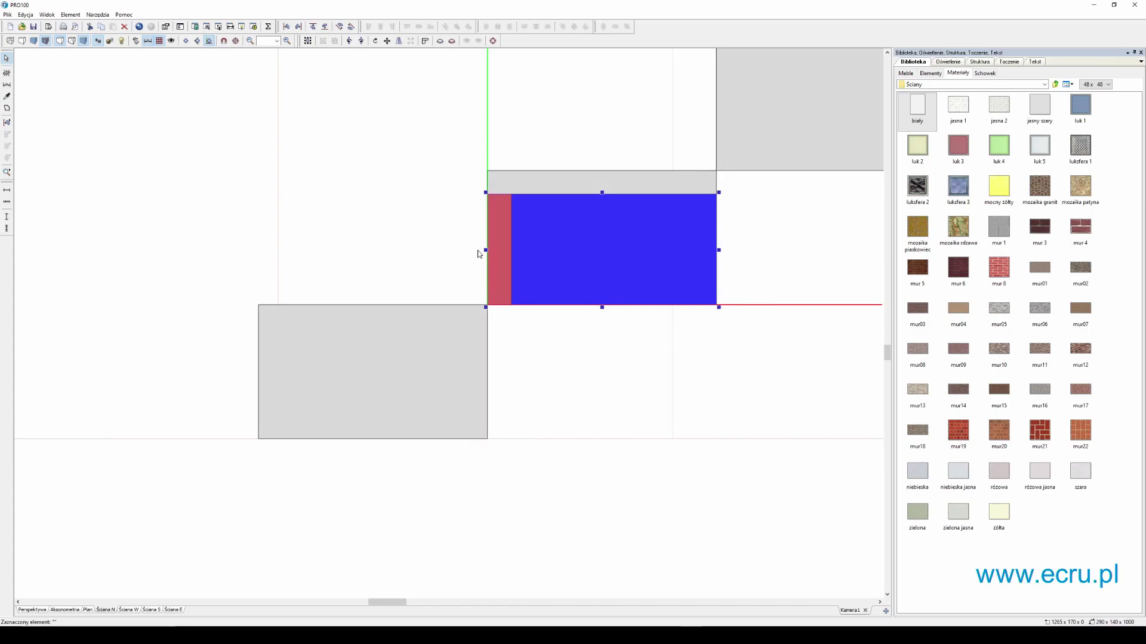
pyautogui.moveTo(502, 251); pyautogui.dragTo(509, 256)
pyautogui.click(452, 239)
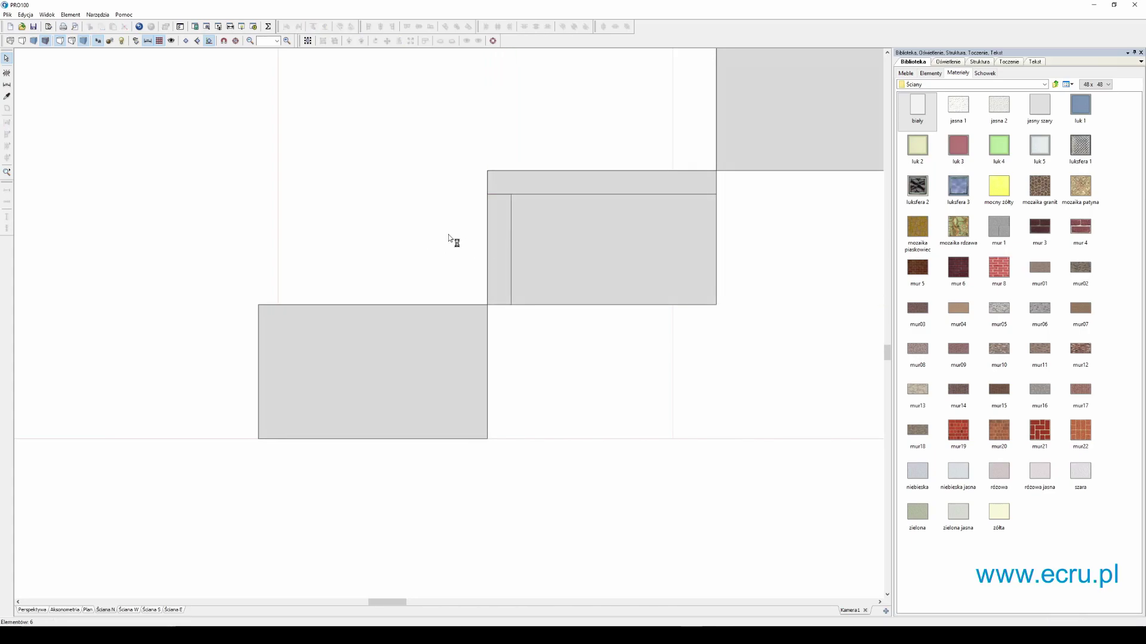
# - Apply the Egger wood material H1113 ST10 Dąb Kansas brązowy from the Płyty library to the middle step's tread and riser
pyautogui.click(523, 185)
pyautogui.keyDown('ctrl'); pyautogui.click(503, 215); pyautogui.keyUp('ctrl')
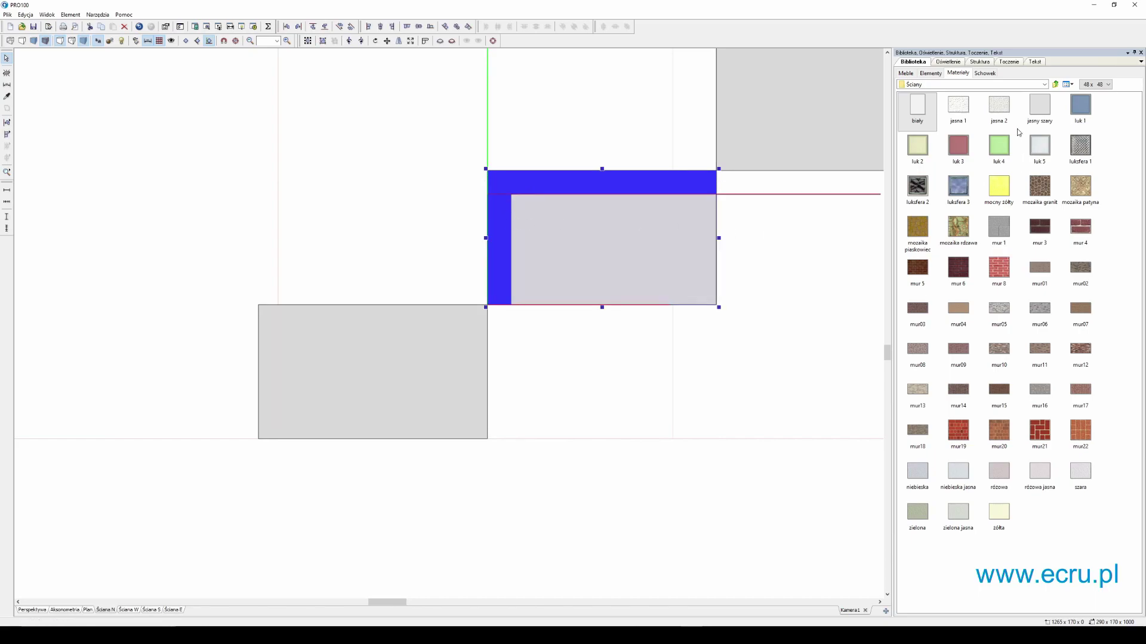
pyautogui.click(1056, 85)
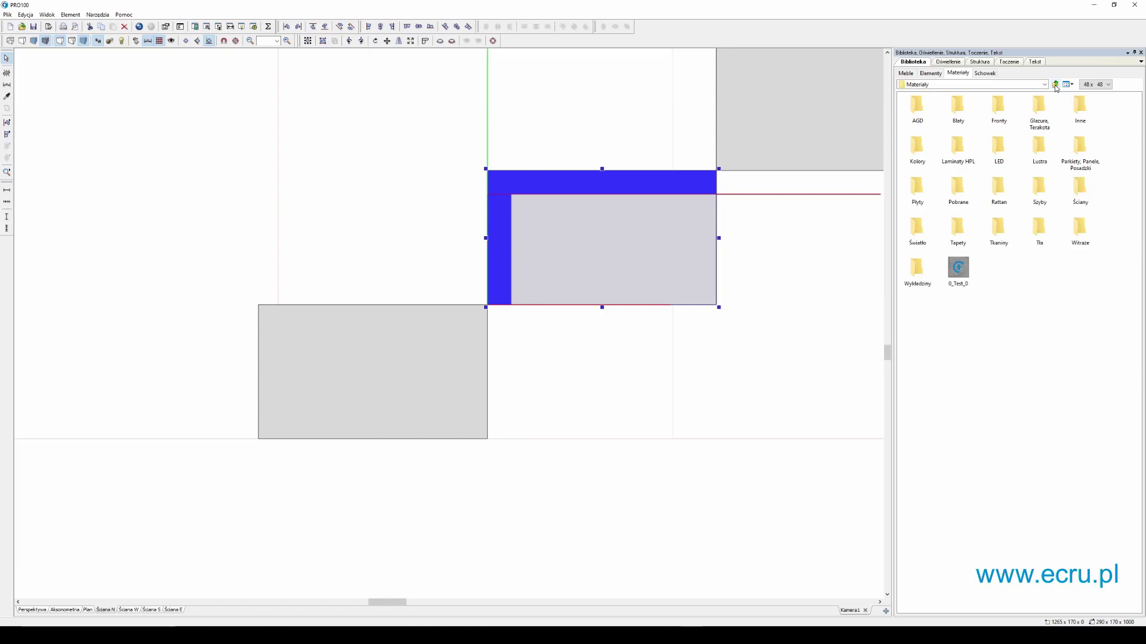
pyautogui.doubleClick(917, 187)
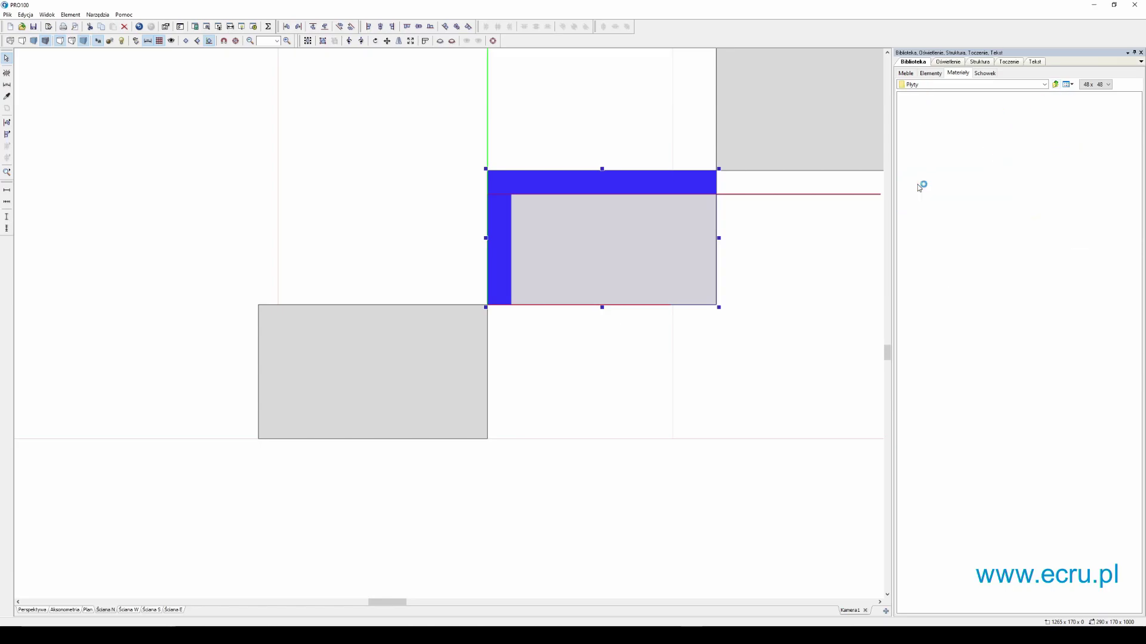
pyautogui.doubleClick(958, 111)
pyautogui.doubleClick(961, 113)
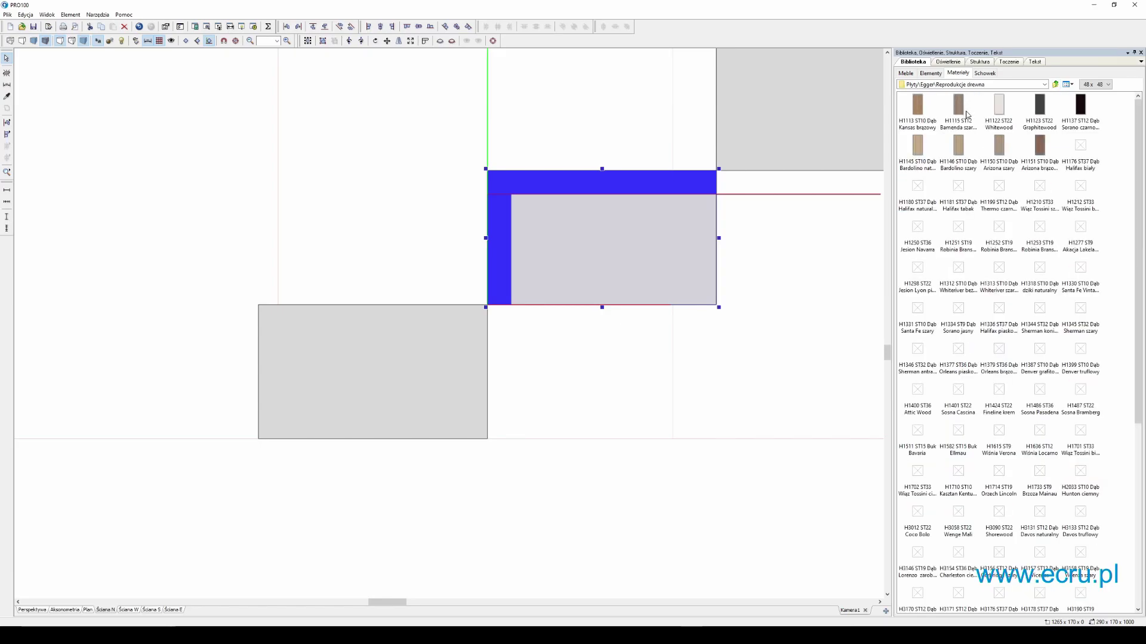
pyautogui.doubleClick(918, 106)
pyautogui.click(632, 126)
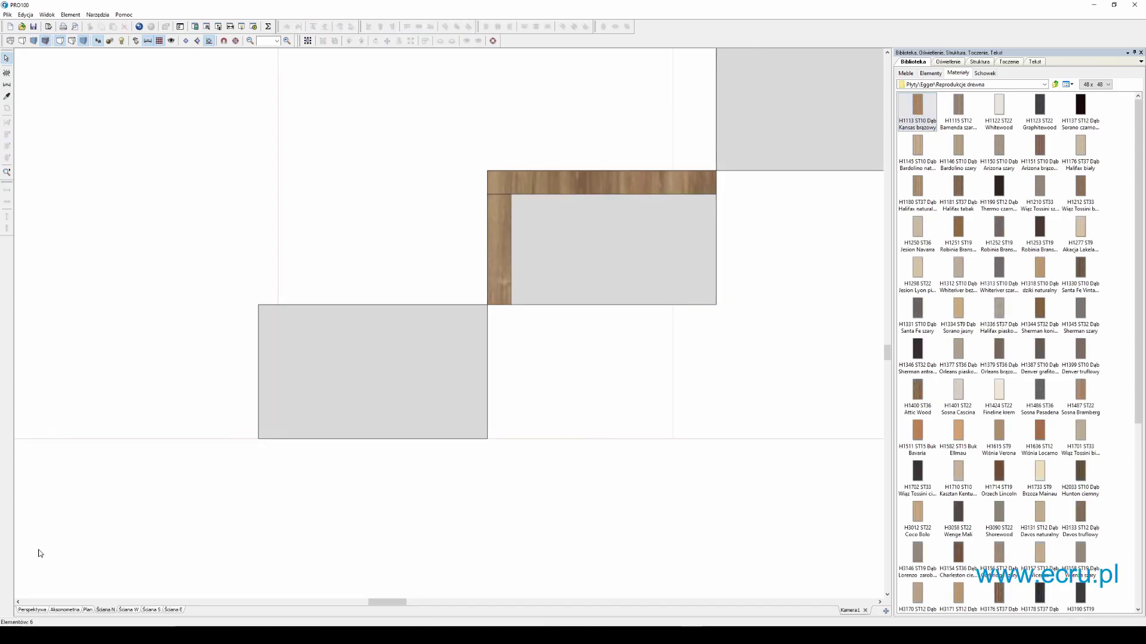
# - Show the staircase in perspective with surface shading turned off and bring the clad middle step into close view
pyautogui.click(31, 610)
pyautogui.scroll(3, 361, 376)
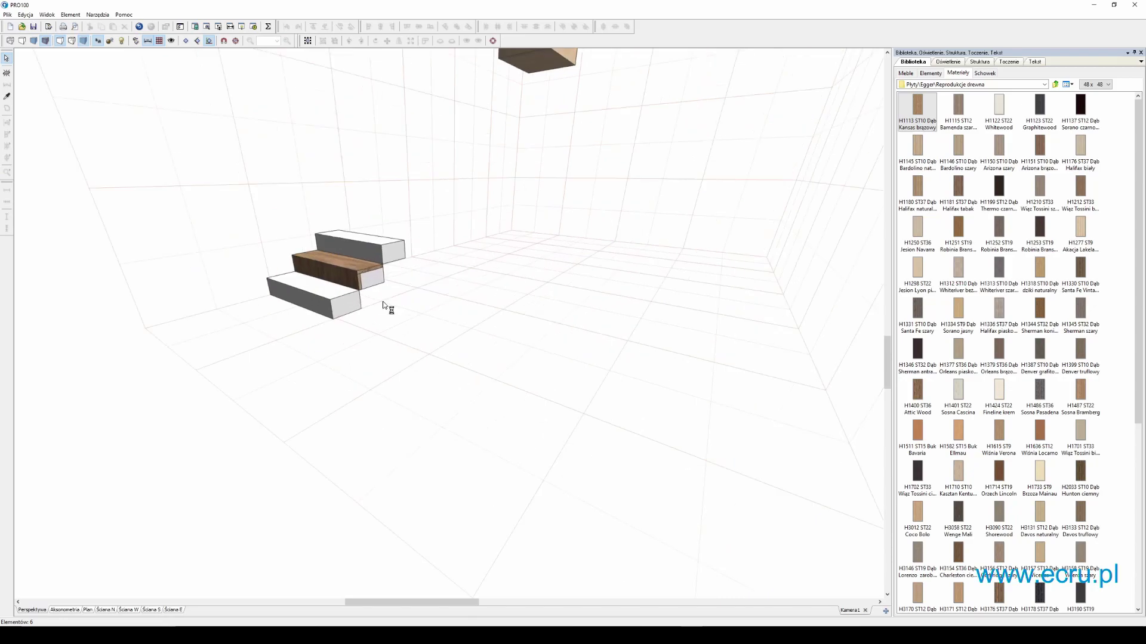
pyautogui.moveTo(431, 601); pyautogui.dragTo(404, 340)
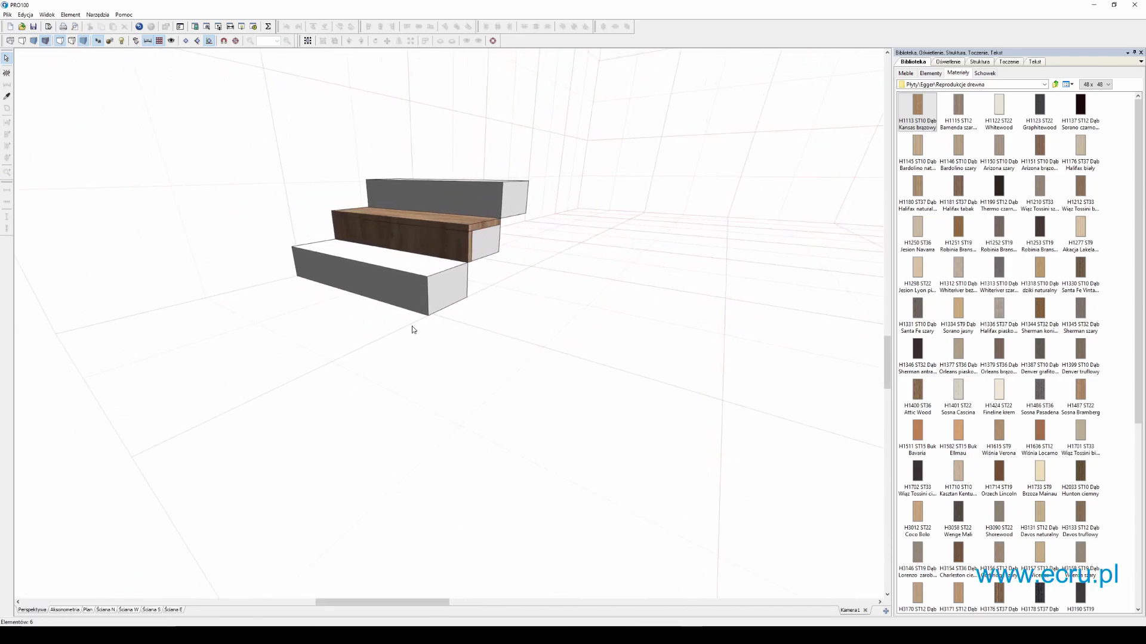
pyautogui.scroll(5, 453, 258)
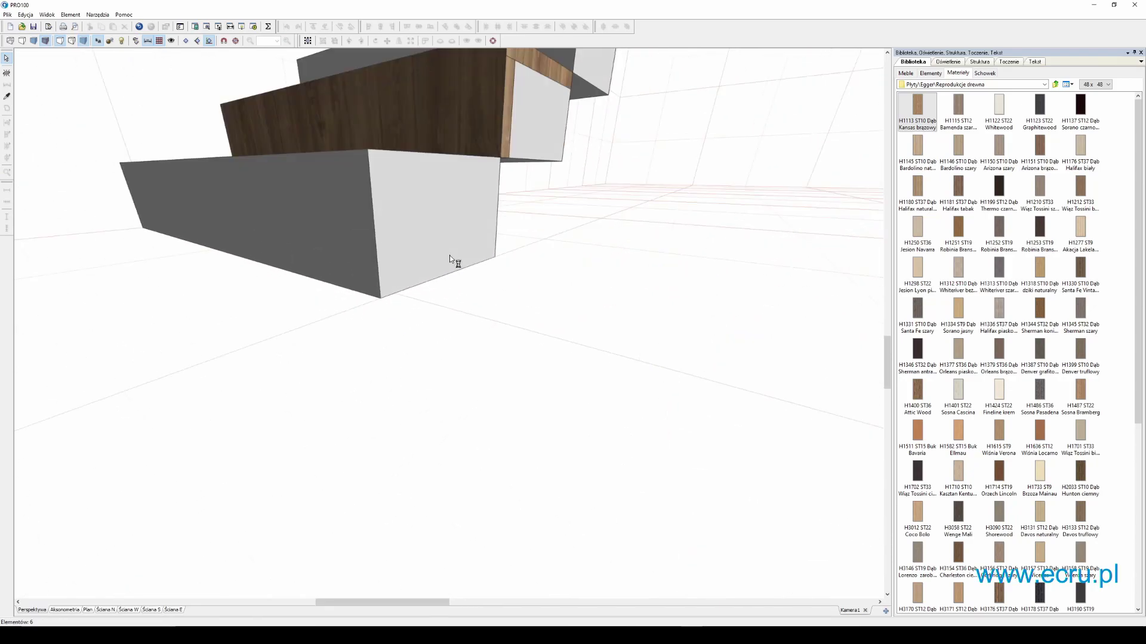
pyautogui.click(97, 40)
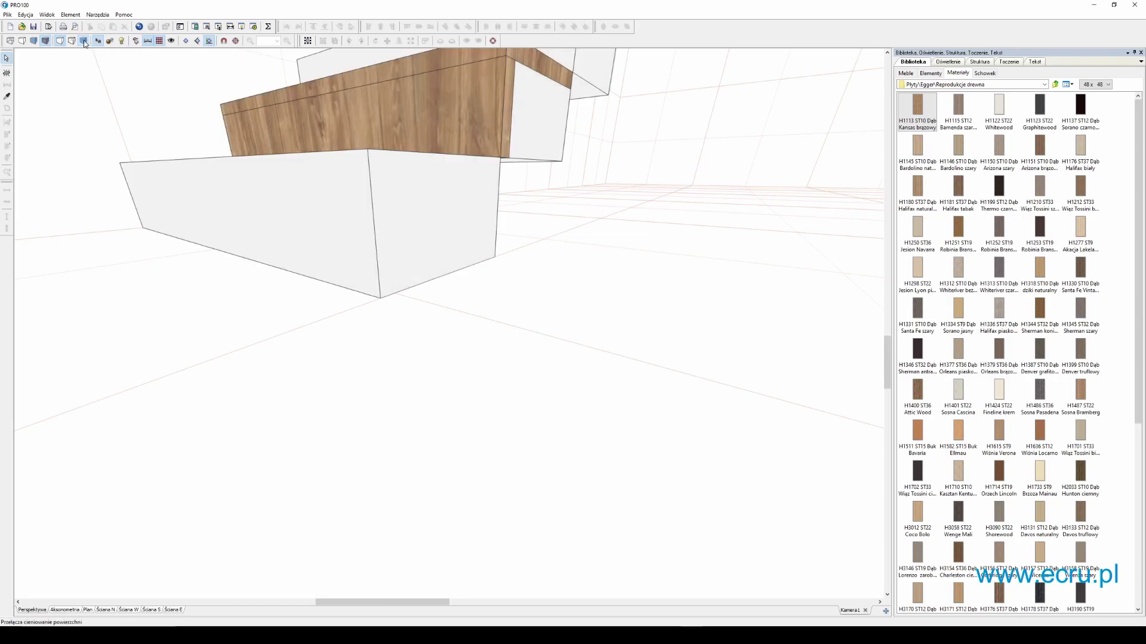
pyautogui.moveTo(889, 343); pyautogui.dragTo(889, 327)
pyautogui.scroll(2, 443, 571)
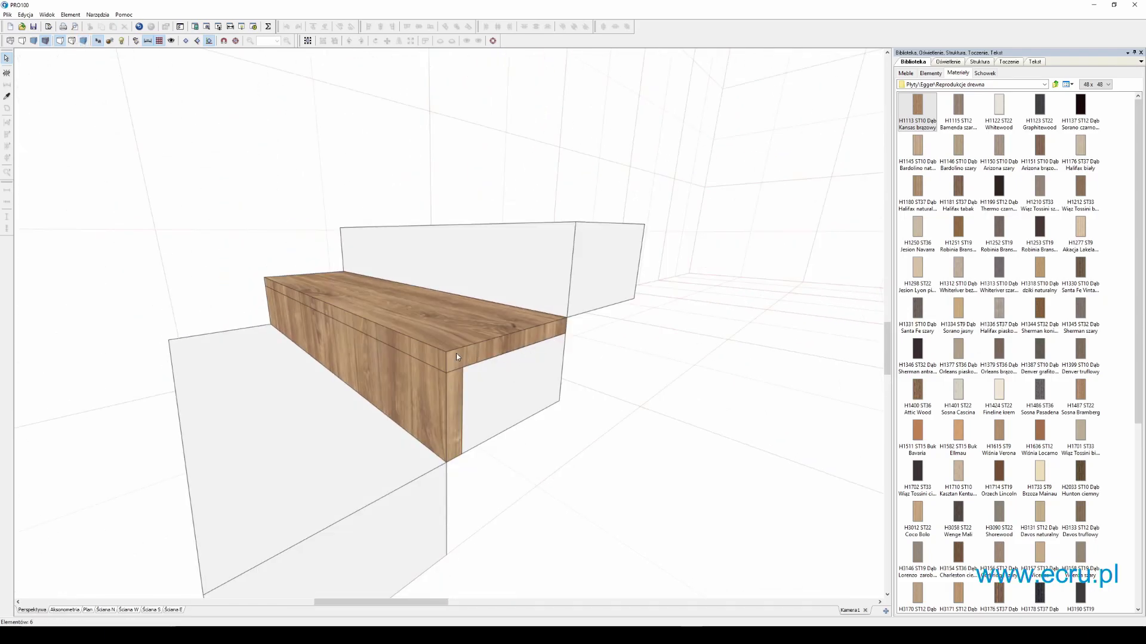
# - Try to redirect the tread's grain by turning the tread 90° about the vertical axis and stretching its depth to 1000
pyautogui.click(401, 306)
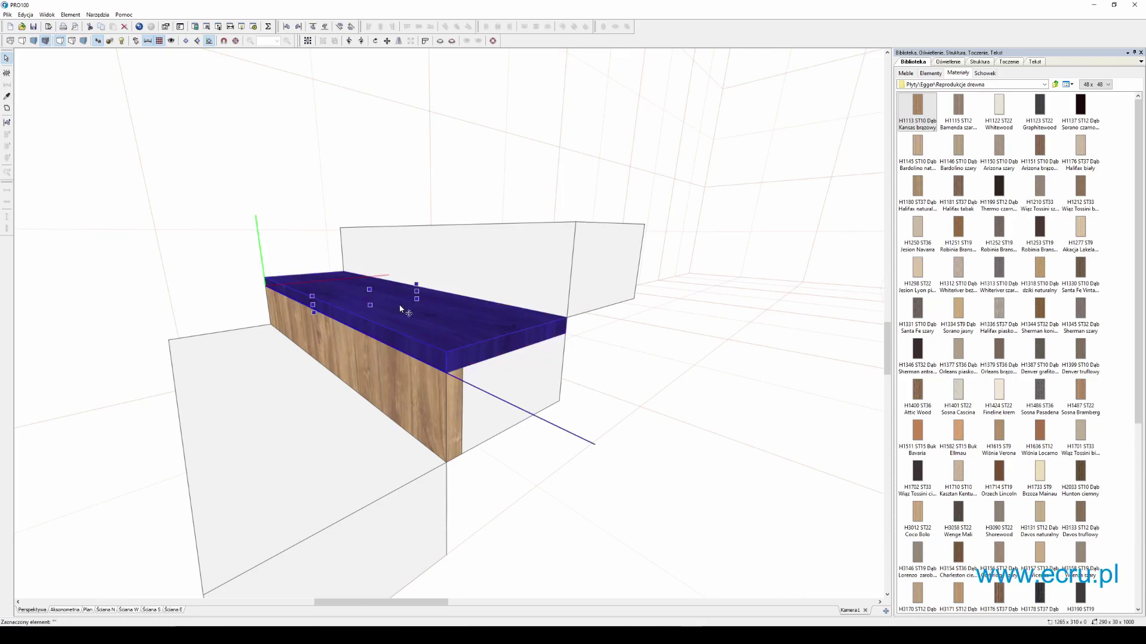
pyautogui.click(349, 41)
pyautogui.click(590, 334)
pyautogui.moveTo(590, 334); pyautogui.dragTo(300, 171, button='middle')
pyautogui.click(365, 208)
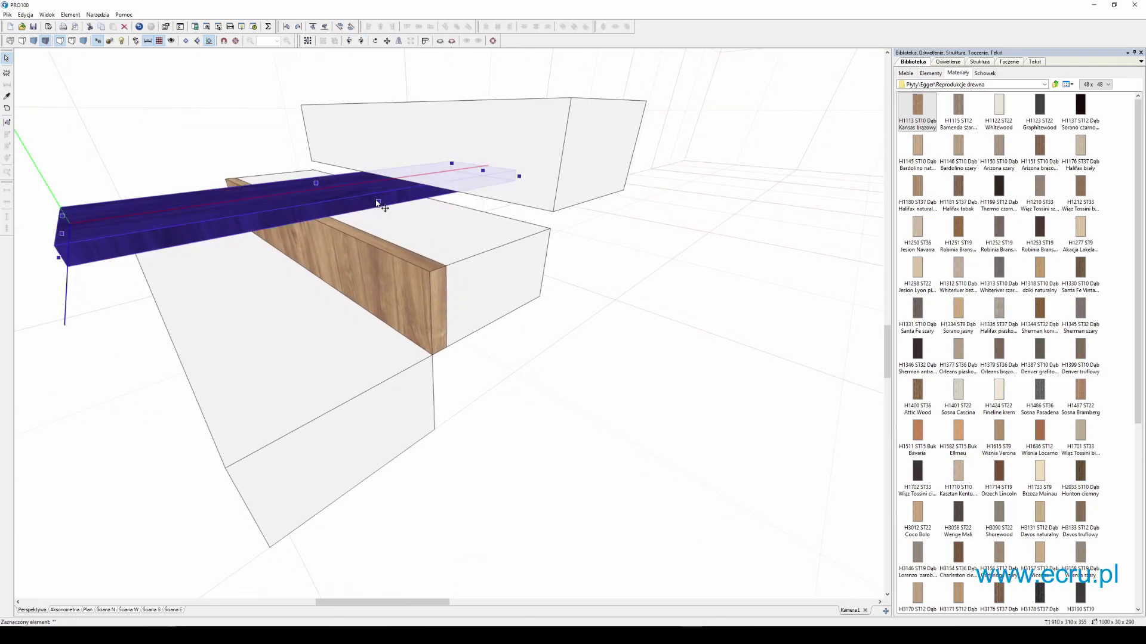
pyautogui.moveTo(378, 202); pyautogui.dragTo(495, 233)
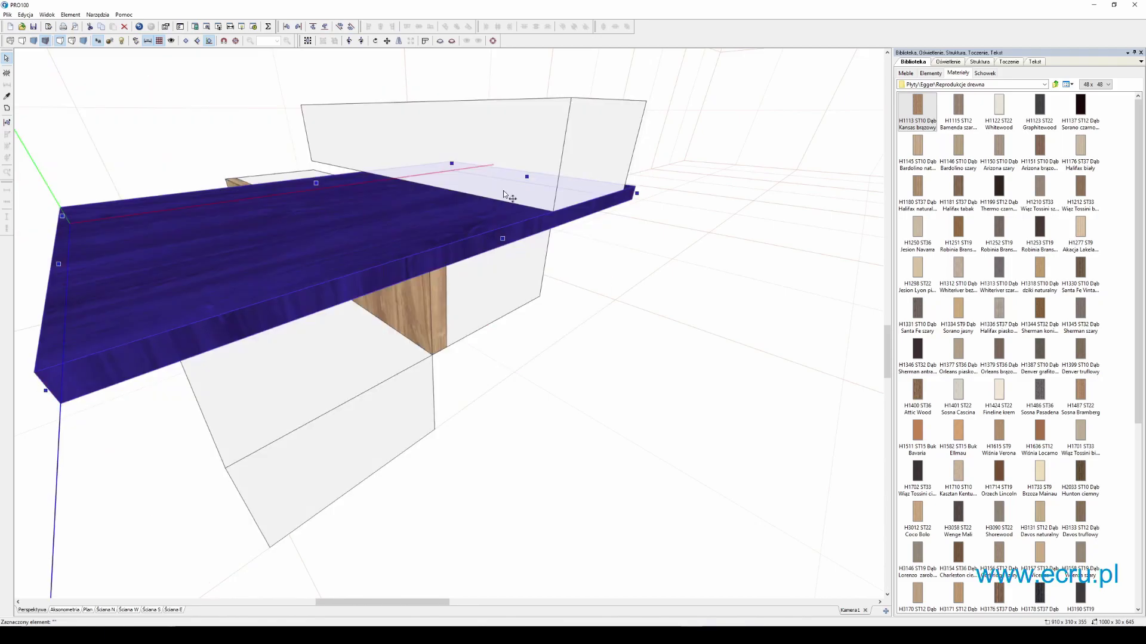
pyautogui.moveTo(529, 184); pyautogui.dragTo(596, 243, button='middle')
pyautogui.scroll(-5, 588, 238)
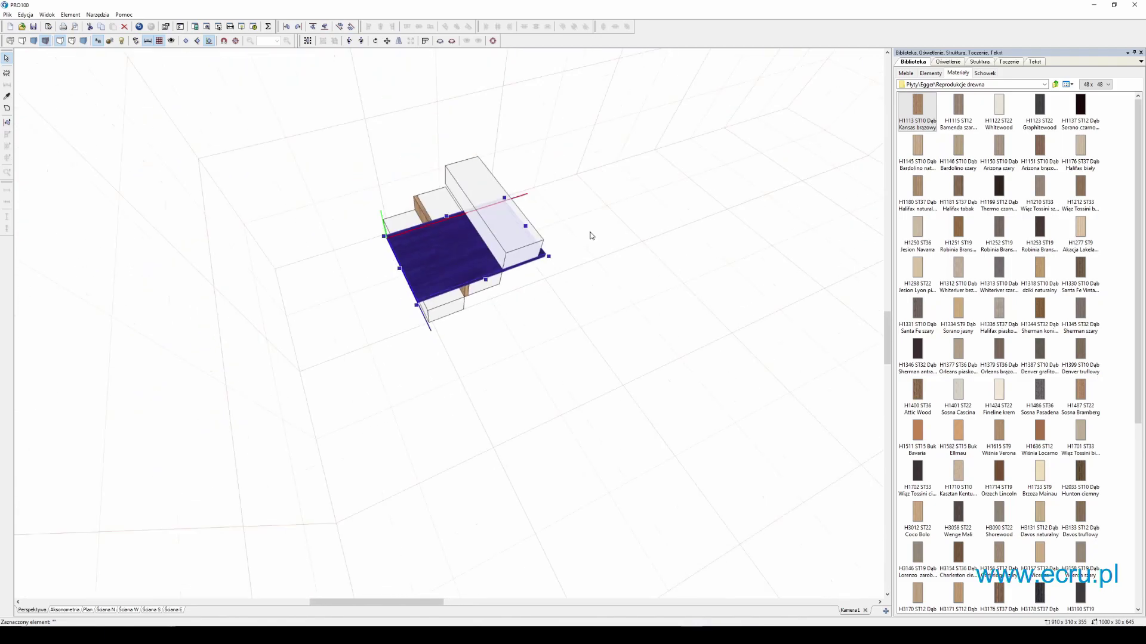
pyautogui.scroll(2, 449, 251)
pyautogui.moveTo(448, 217); pyautogui.dragTo(478, 272, button='middle')
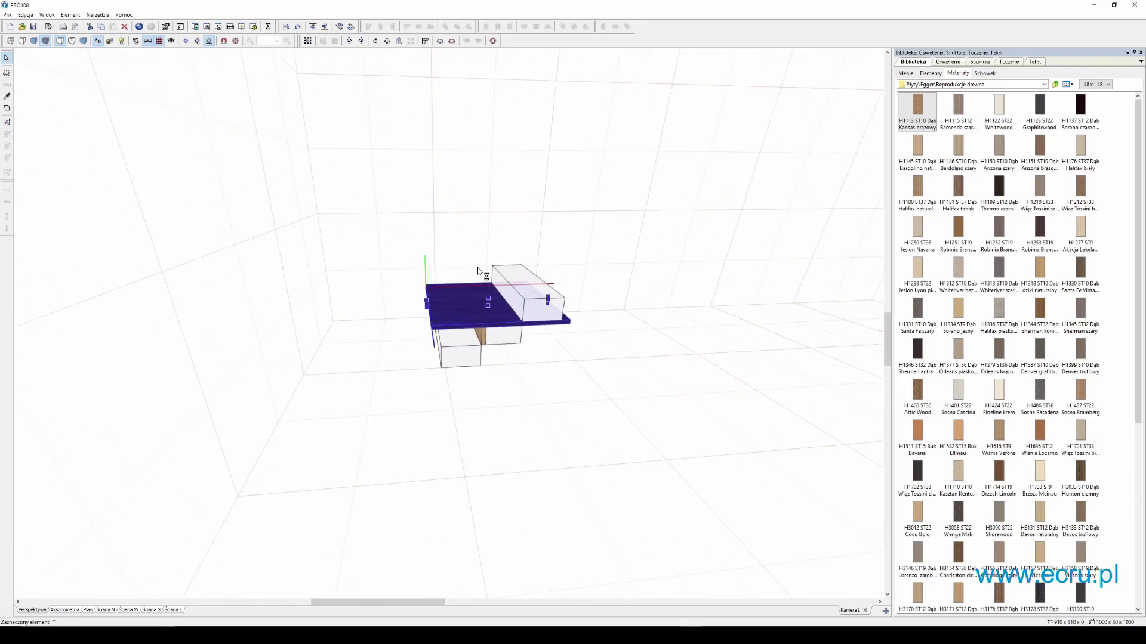
pyautogui.scroll(3, 478, 272)
# - Trim the turned tread back to a width of 290 from both sides so it fits the middle step
pyautogui.moveTo(409, 289); pyautogui.dragTo(488, 287)
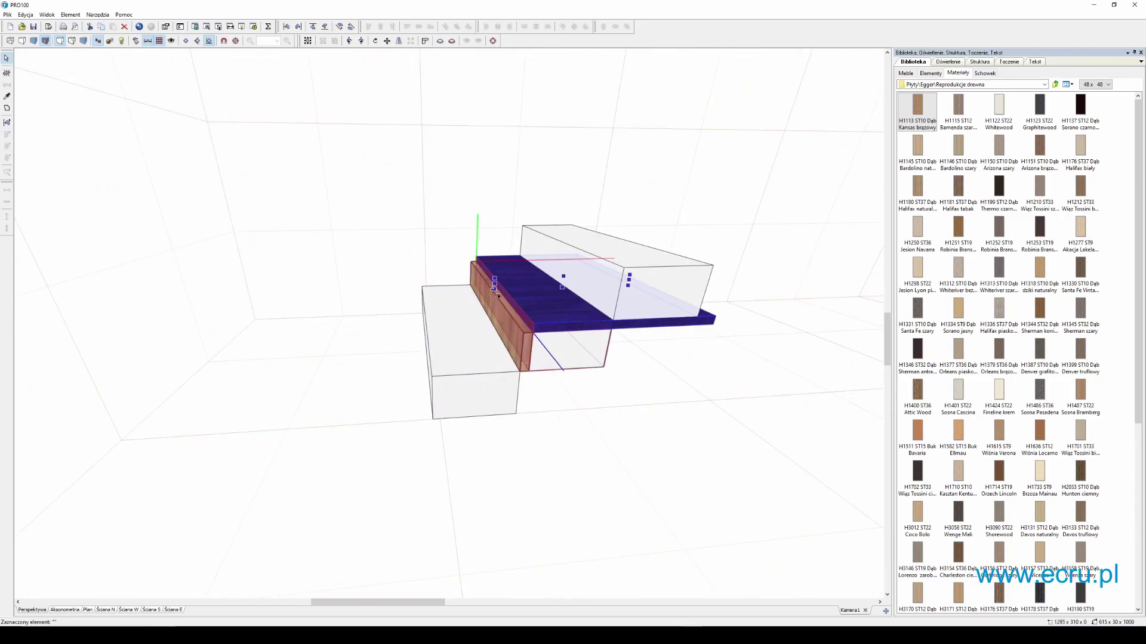
pyautogui.moveTo(630, 281); pyautogui.dragTo(554, 280)
pyautogui.click(336, 289)
pyautogui.moveTo(337, 290); pyautogui.dragTo(374, 299, button='right')
pyautogui.scroll(3, 376, 310)
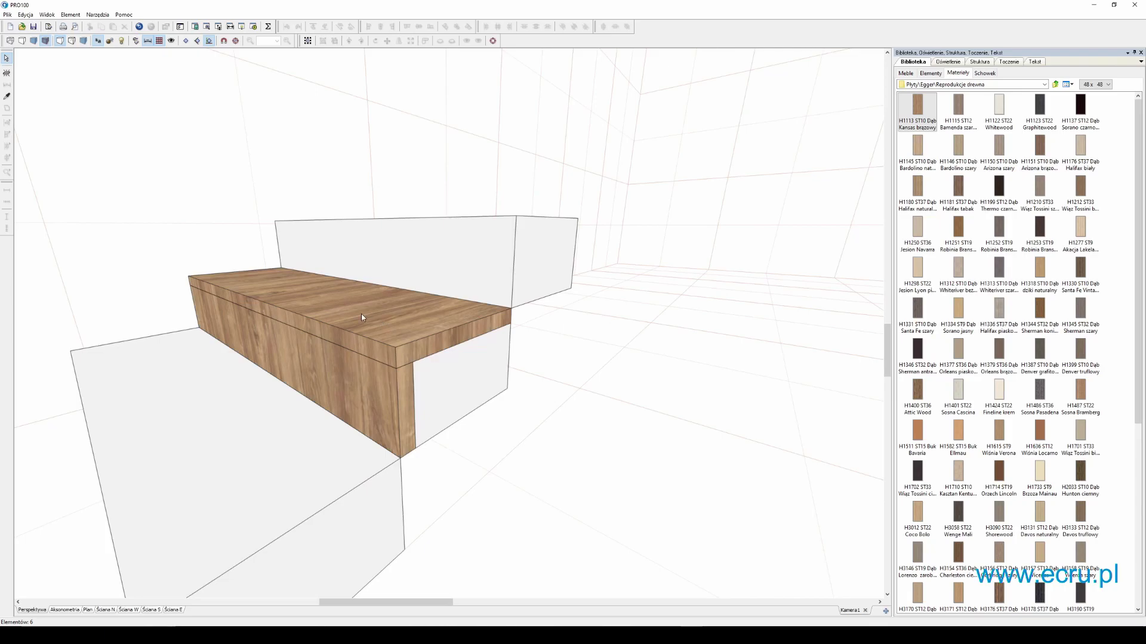
# - Rotate the tread's material a quarter turn in its properties so the wood grain runs along the tread's length
pyautogui.doubleClick(364, 312)
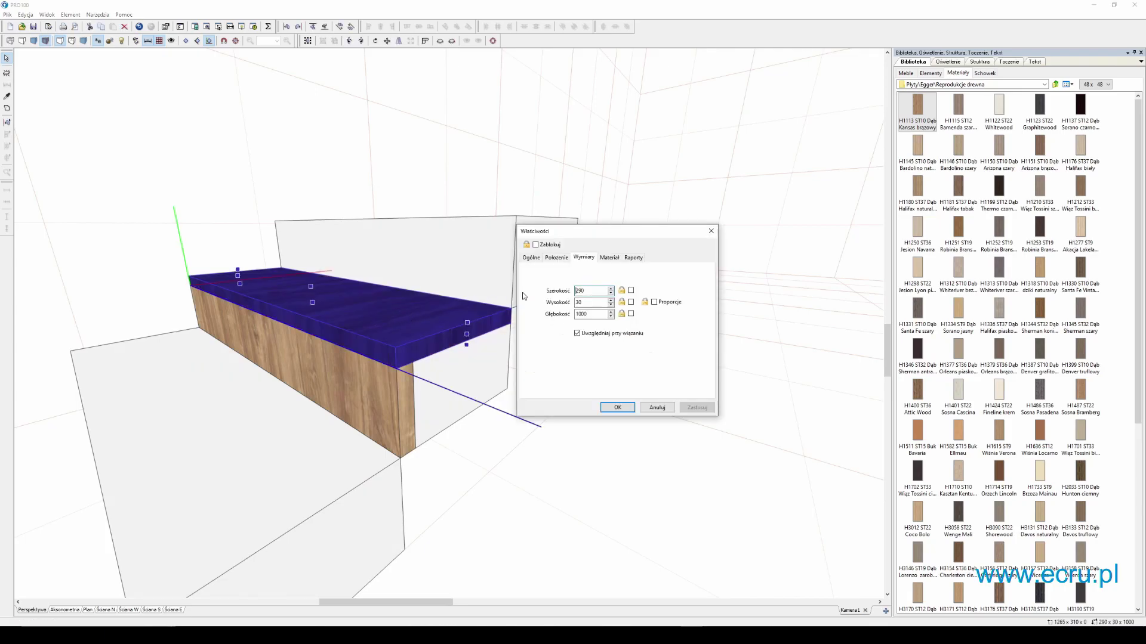
pyautogui.click(609, 258)
pyautogui.click(655, 297)
pyautogui.click(617, 408)
pyautogui.click(626, 417)
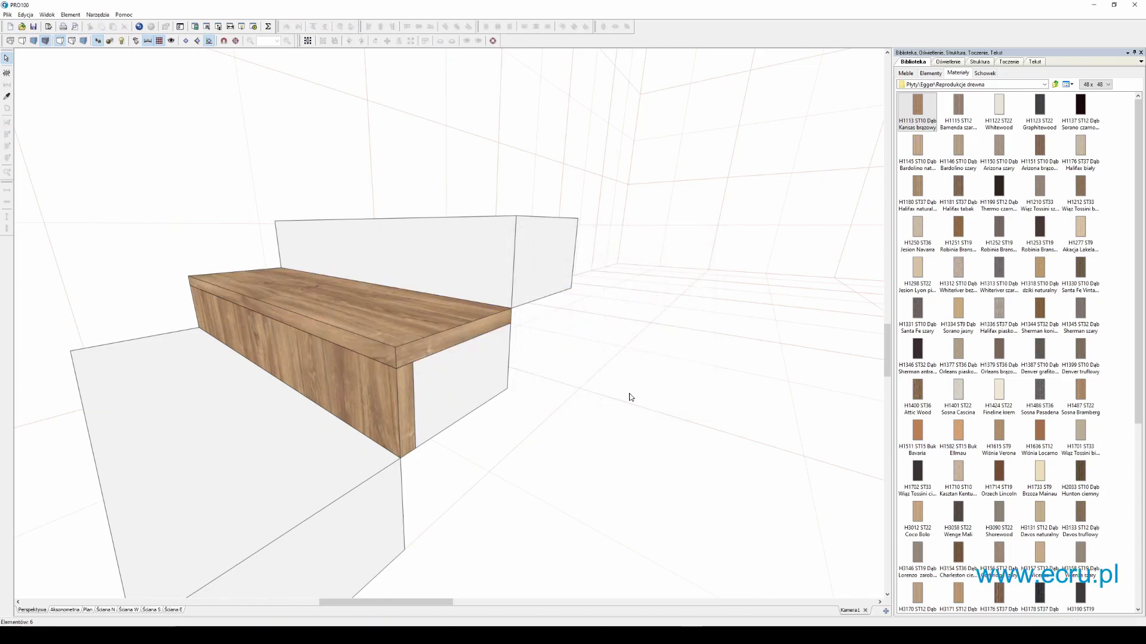
# - Rotate the riser under the tread by 90° about the X (left-right) axis
pyautogui.moveTo(437, 603); pyautogui.dragTo(430, 603)
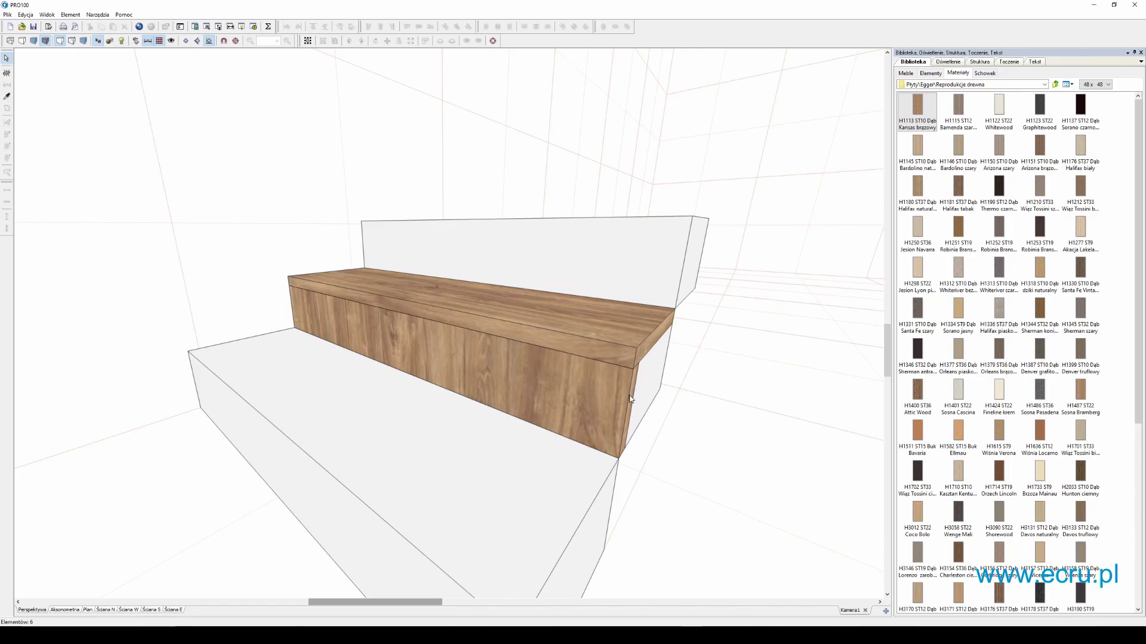
pyautogui.scroll(-5, 572, 390)
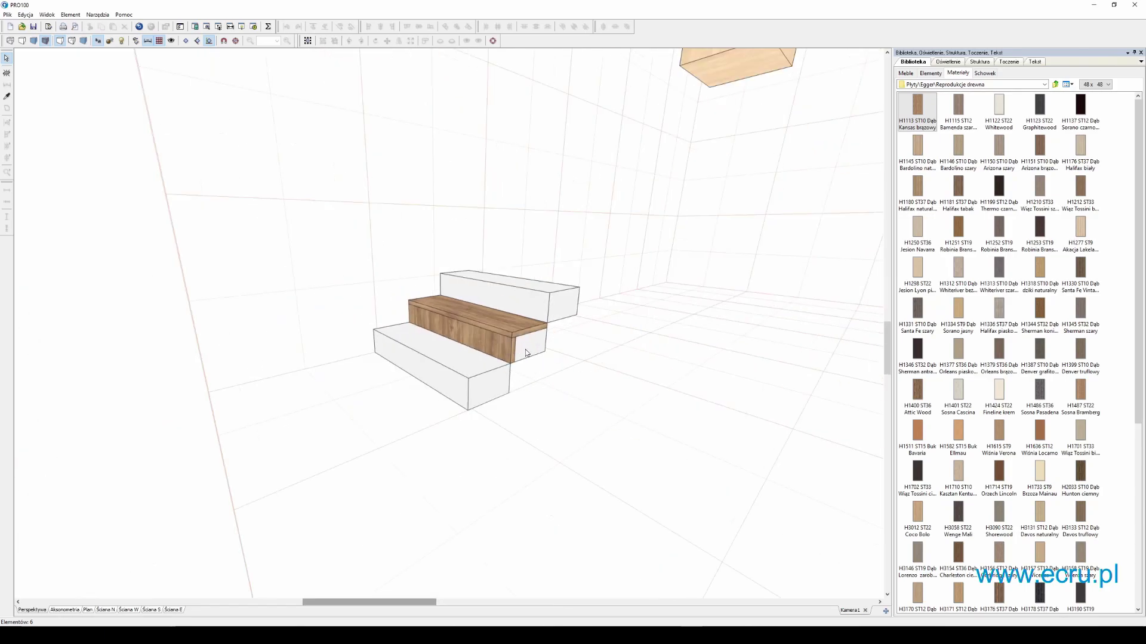
pyautogui.scroll(5, 509, 349)
pyautogui.click(513, 354)
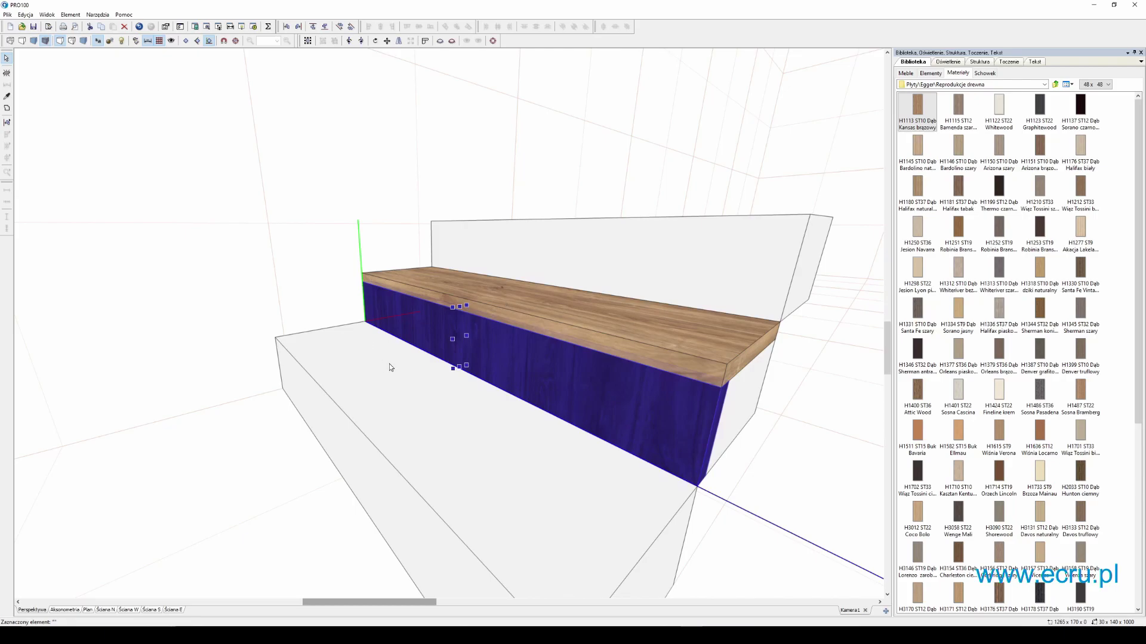
pyautogui.click(376, 42)
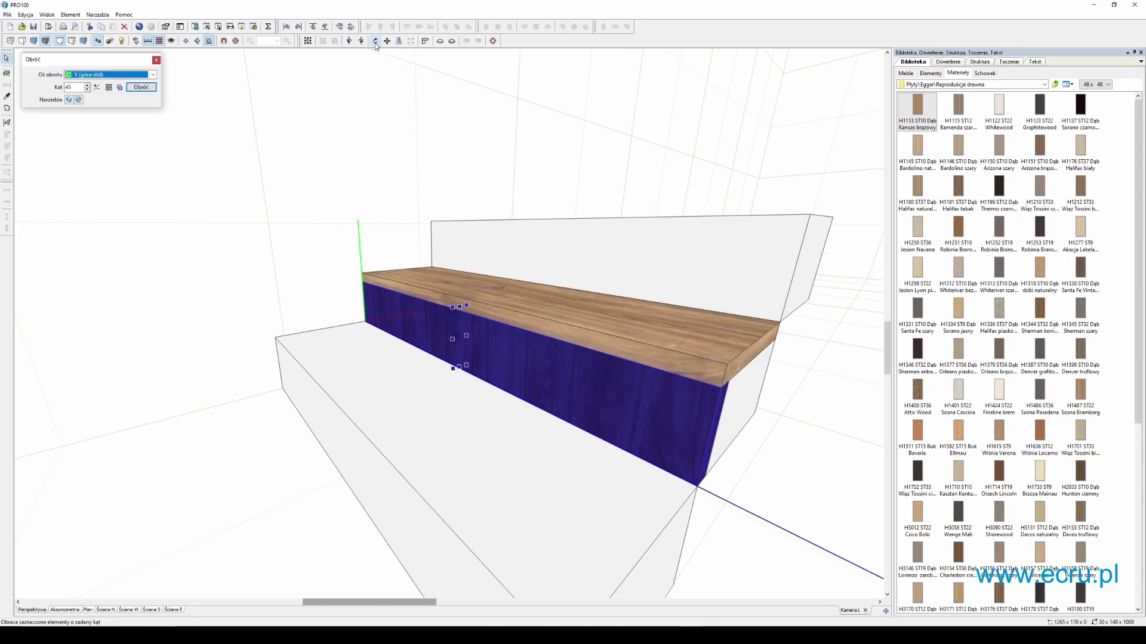
pyautogui.click(102, 74)
pyautogui.click(96, 83)
pyautogui.press('Tab')
pyautogui.write('90')
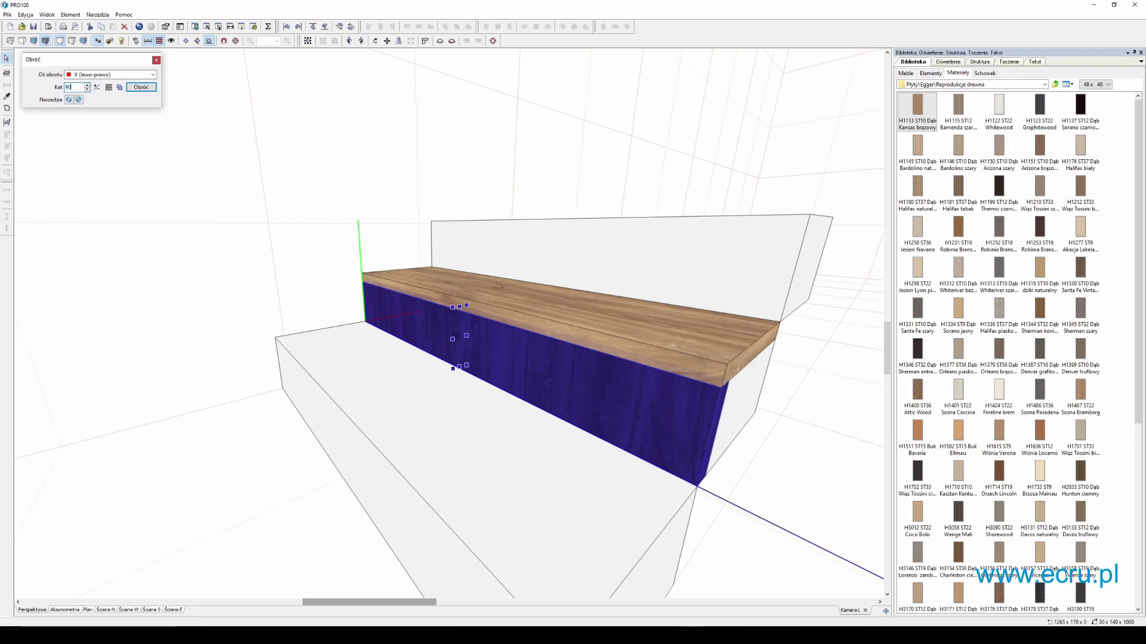
pyautogui.press('Return')
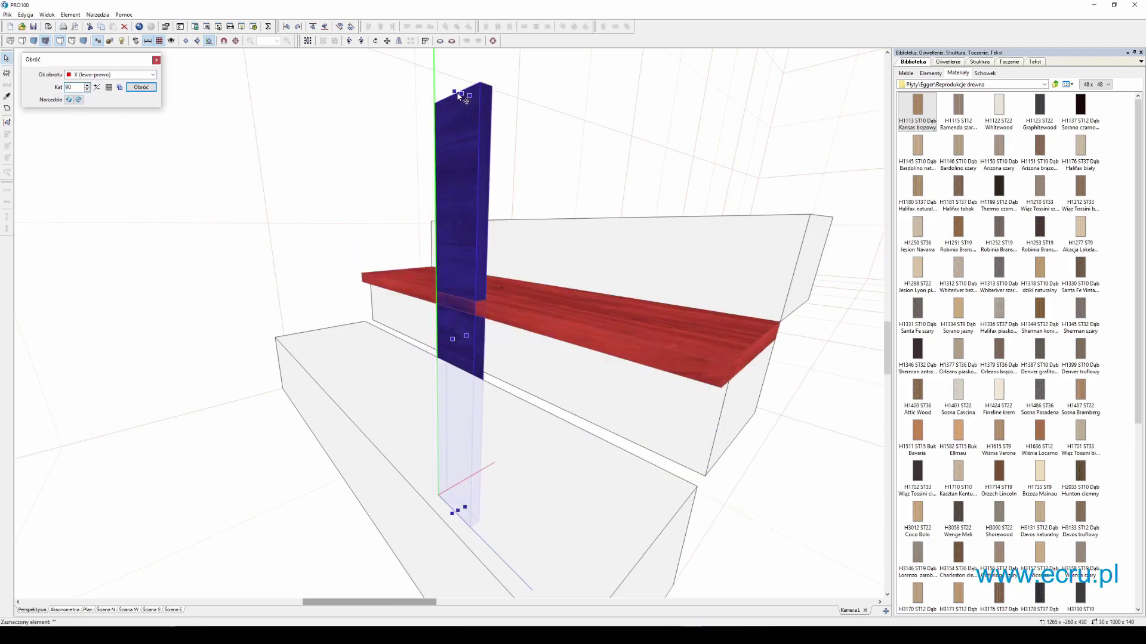
# - Shorten the rotated riser to a height of 140 under the tread and extend it to both ends of the middle step
pyautogui.moveTo(470, 95); pyautogui.dragTo(470, 313)
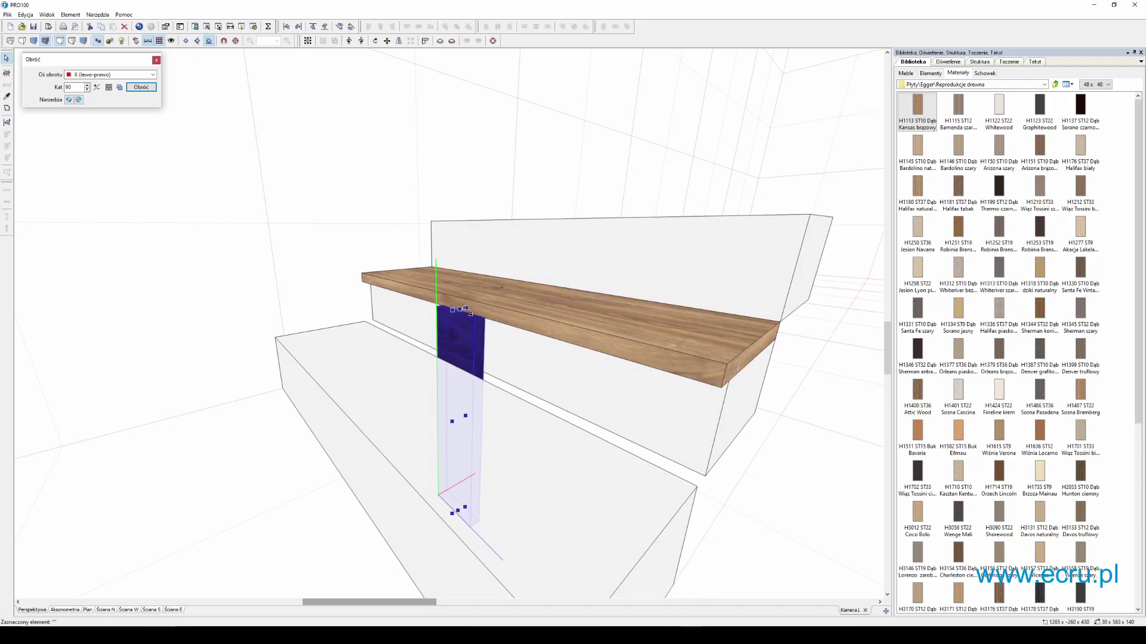
pyautogui.moveTo(458, 512); pyautogui.dragTo(458, 370)
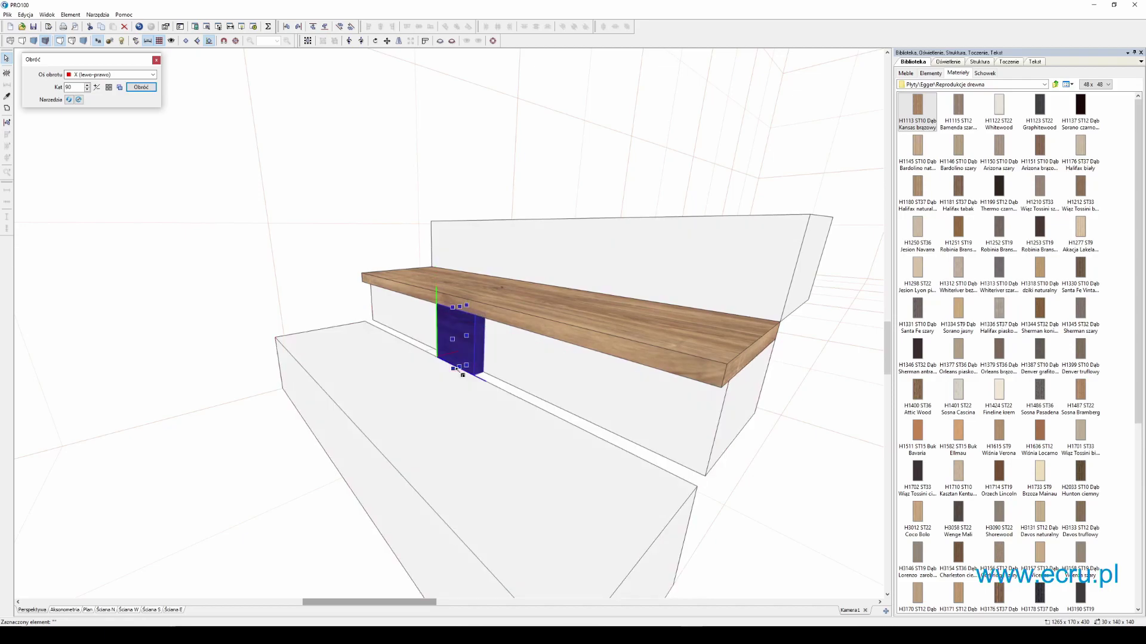
pyautogui.moveTo(471, 358); pyautogui.dragTo(320, 371, button='middle')
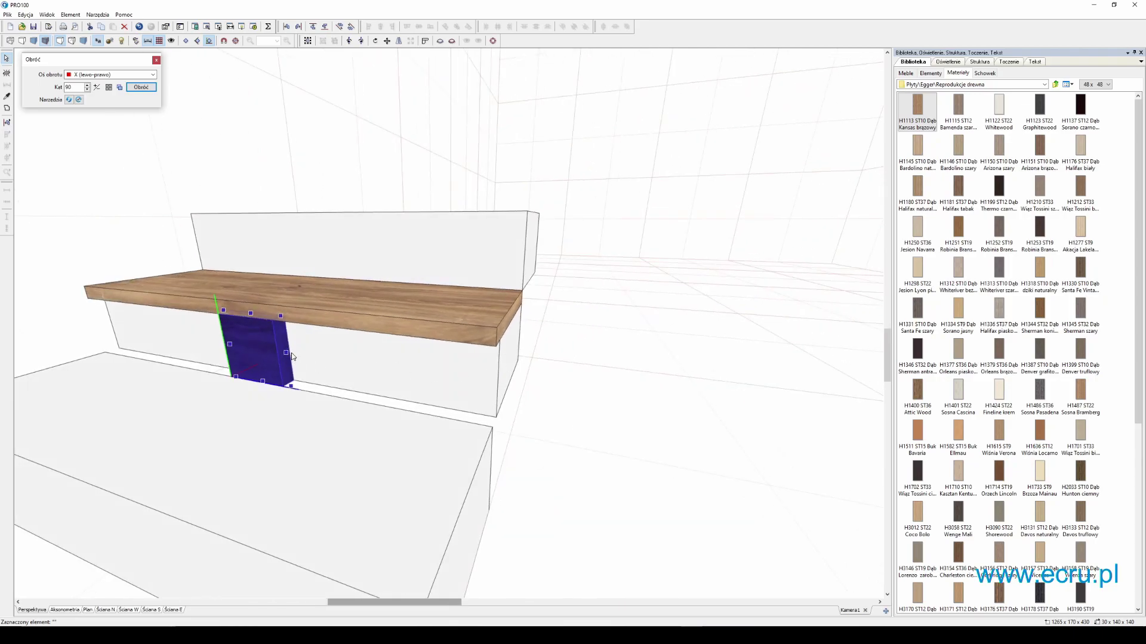
pyautogui.moveTo(287, 353); pyautogui.dragTo(499, 403)
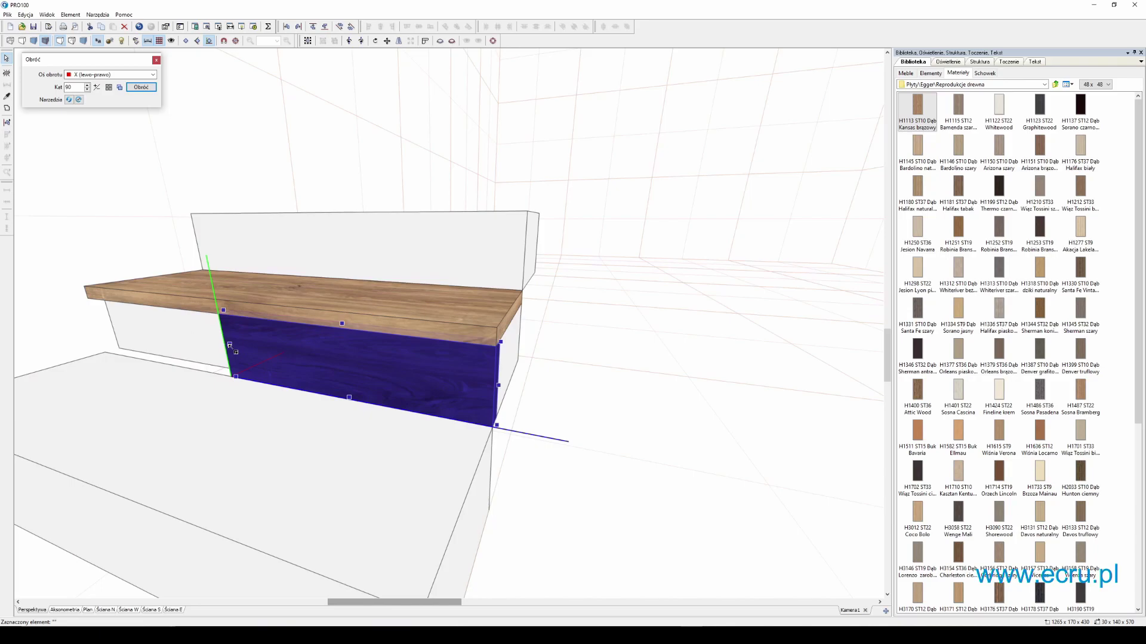
pyautogui.moveTo(229, 344); pyautogui.dragTo(96, 336)
pyautogui.click(664, 423)
pyautogui.scroll(5, 597, 421)
pyautogui.scroll(-5, 555, 389)
pyautogui.scroll(2, 552, 385)
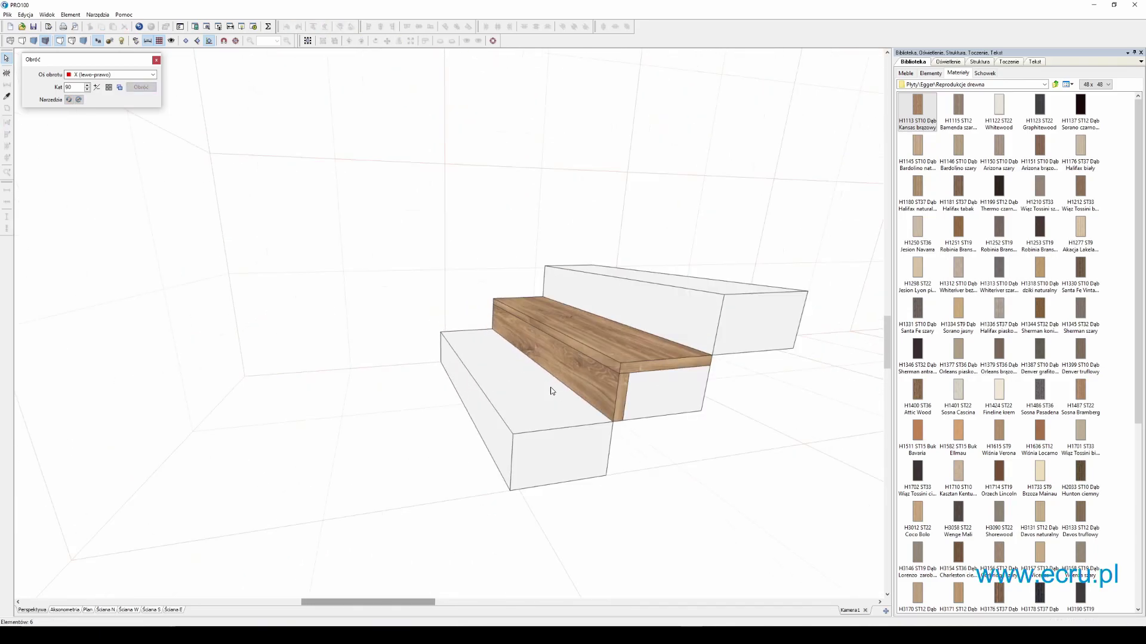
# - Open the tread's material properties and move the dialog clear of the staircase
pyautogui.click(541, 357)
pyautogui.doubleClick(547, 348)
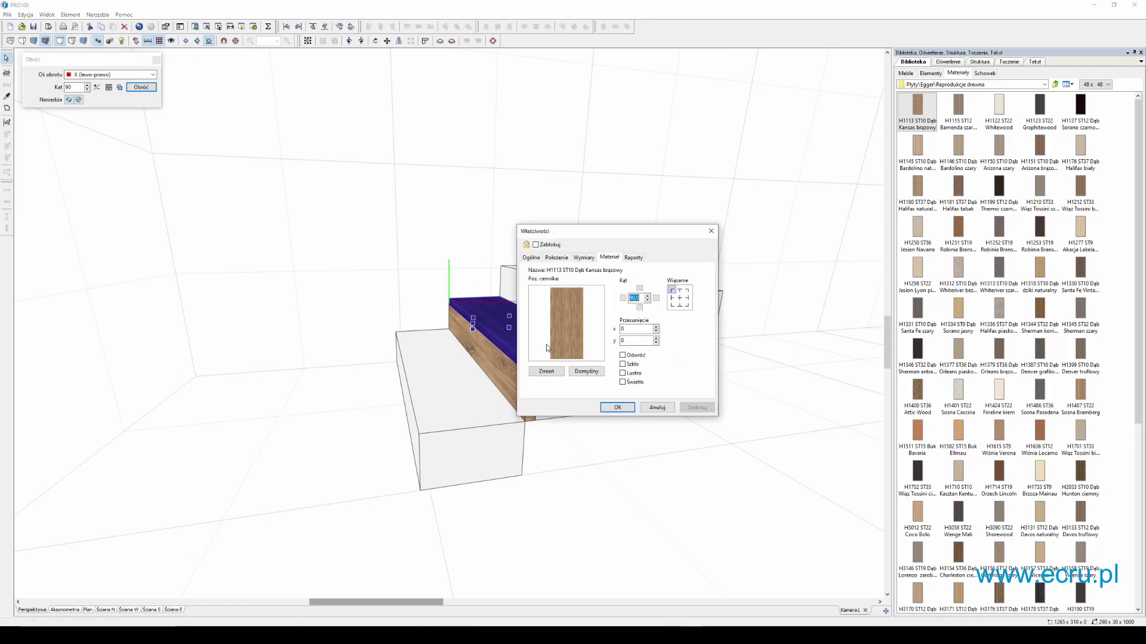
pyautogui.moveTo(609, 230); pyautogui.dragTo(724, 212)
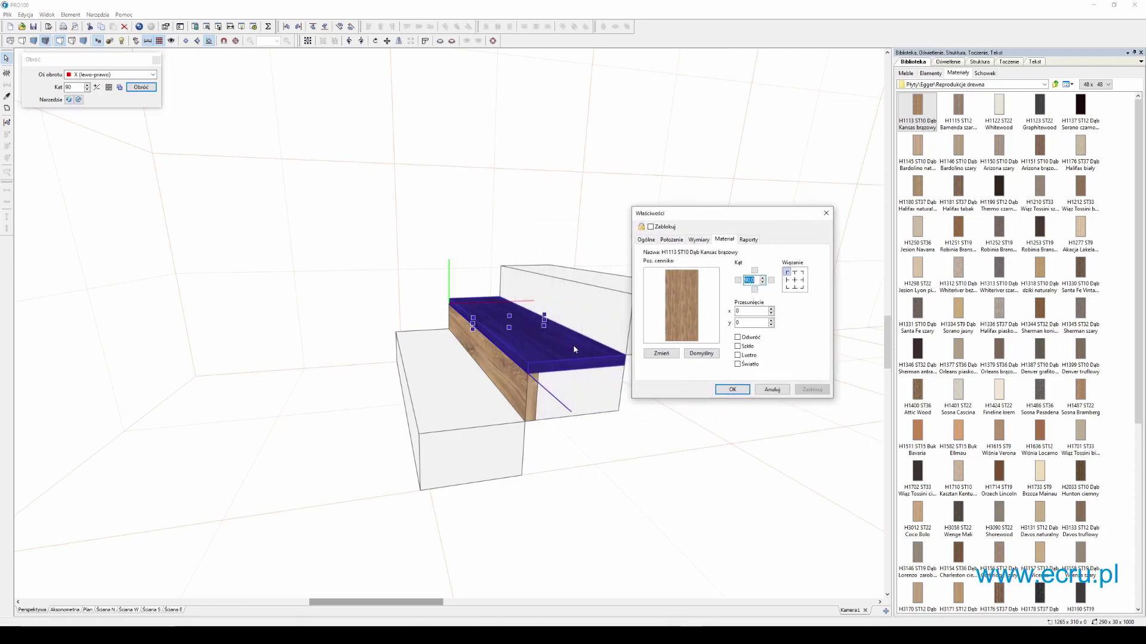